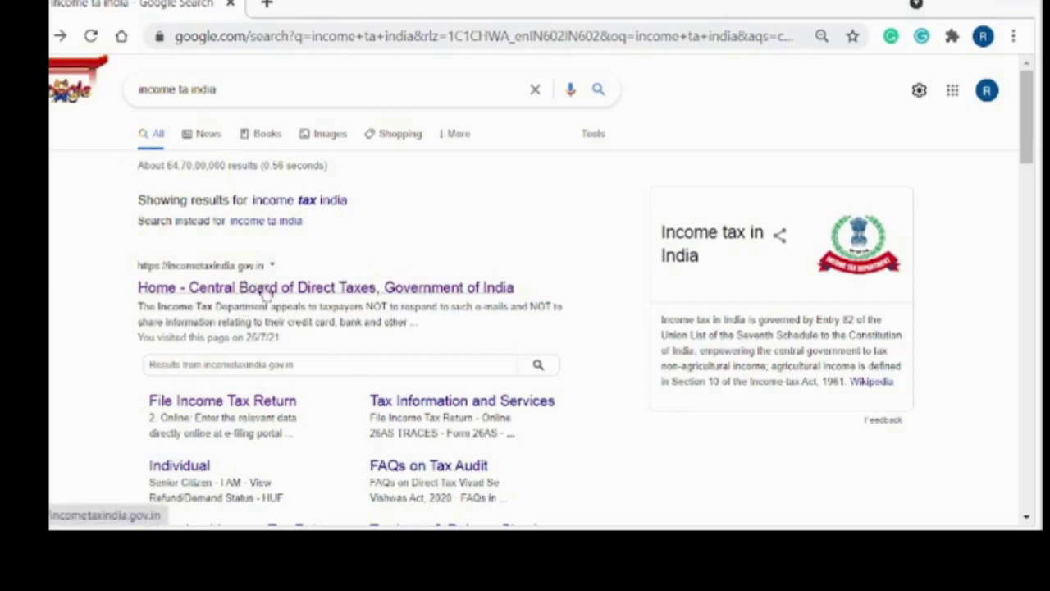
Open the 'Home - Central Board of Direct Taxes, Government of India' search result.
click(265, 290)
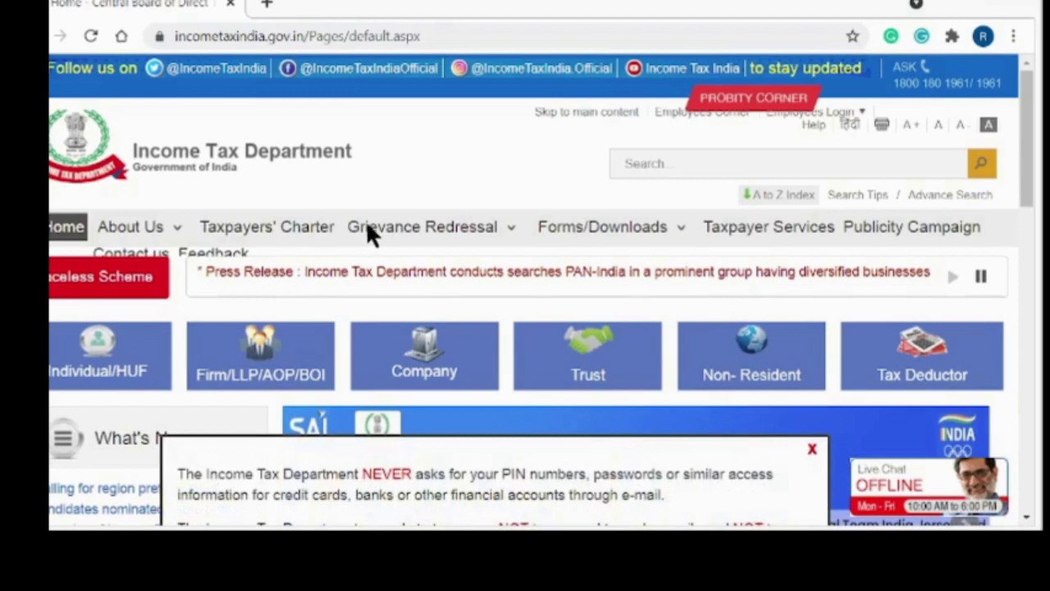
Go to Taxpayer Services and filter the services list to Individual/HUF.
click(745, 227)
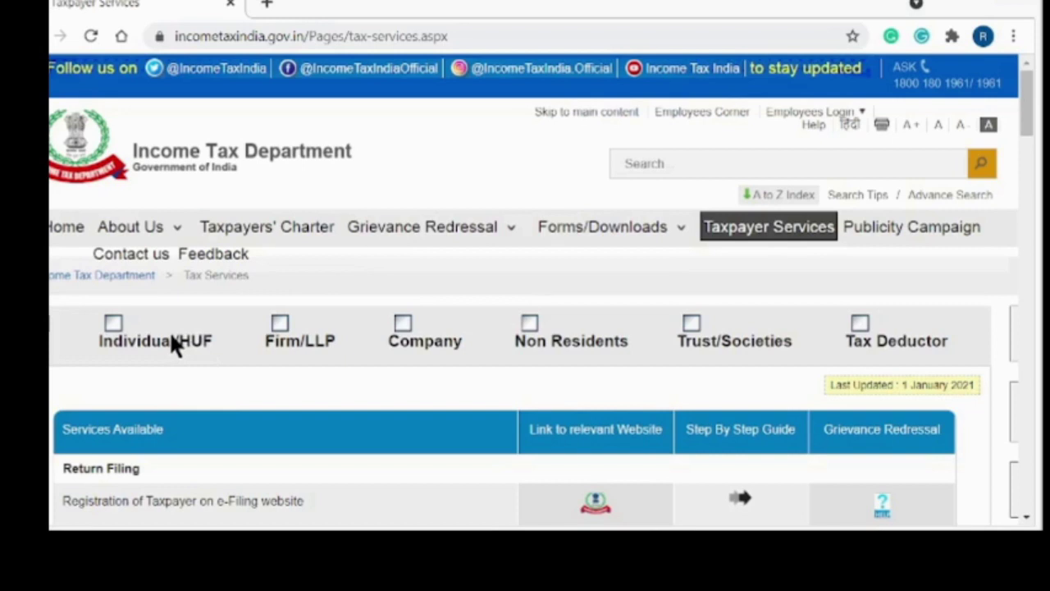
click(170, 336)
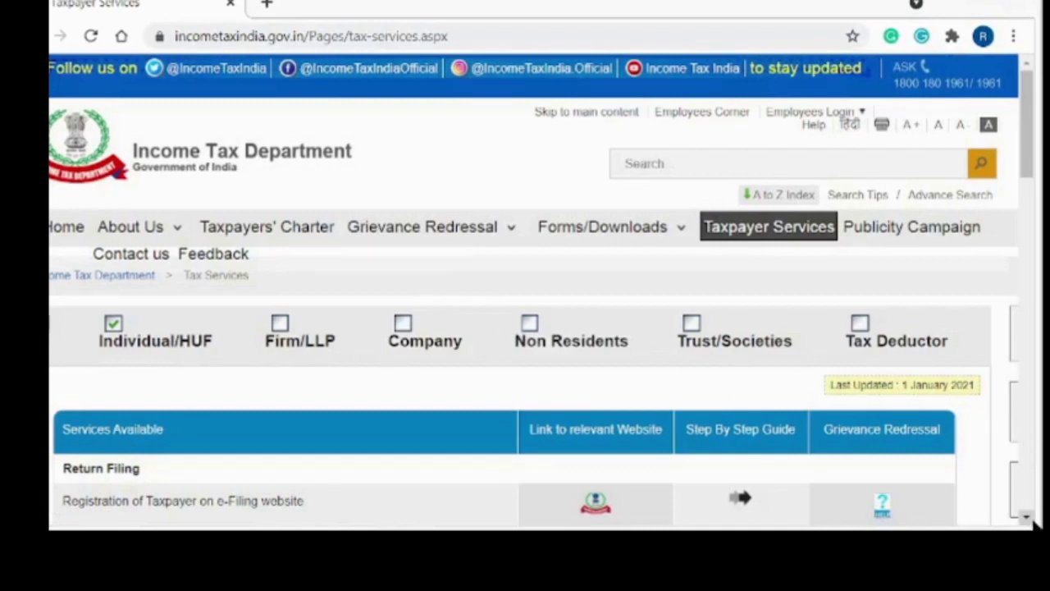
Follow the website link for 'Registration of Taxpayer on e-Filing website' in the Return Filing table.
click(1029, 518)
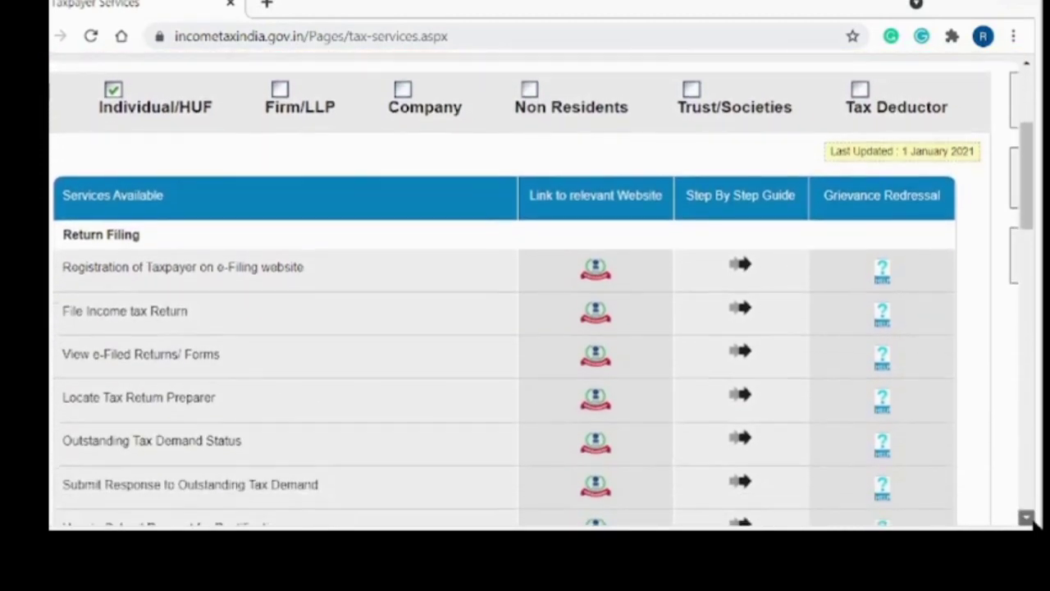
click(1029, 518)
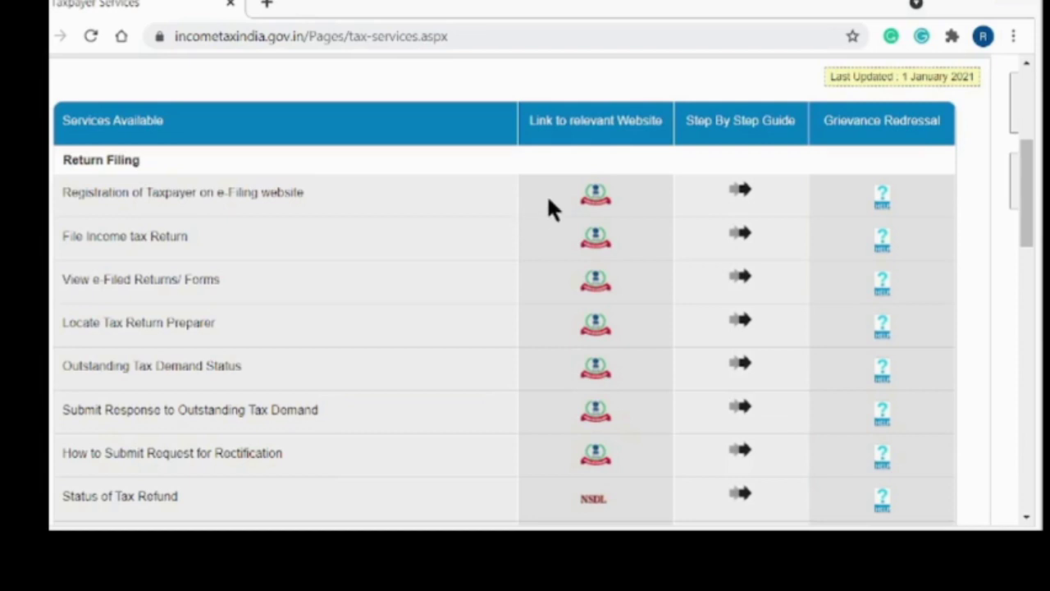
click(598, 194)
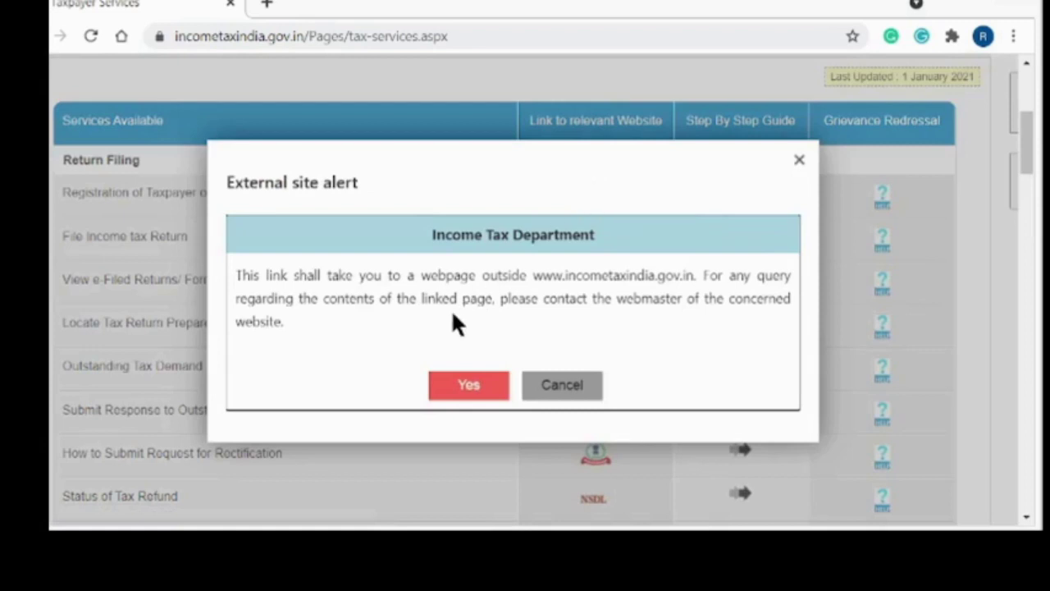
Accept the external site alert, then close the e-Filing registration tab.
click(468, 386)
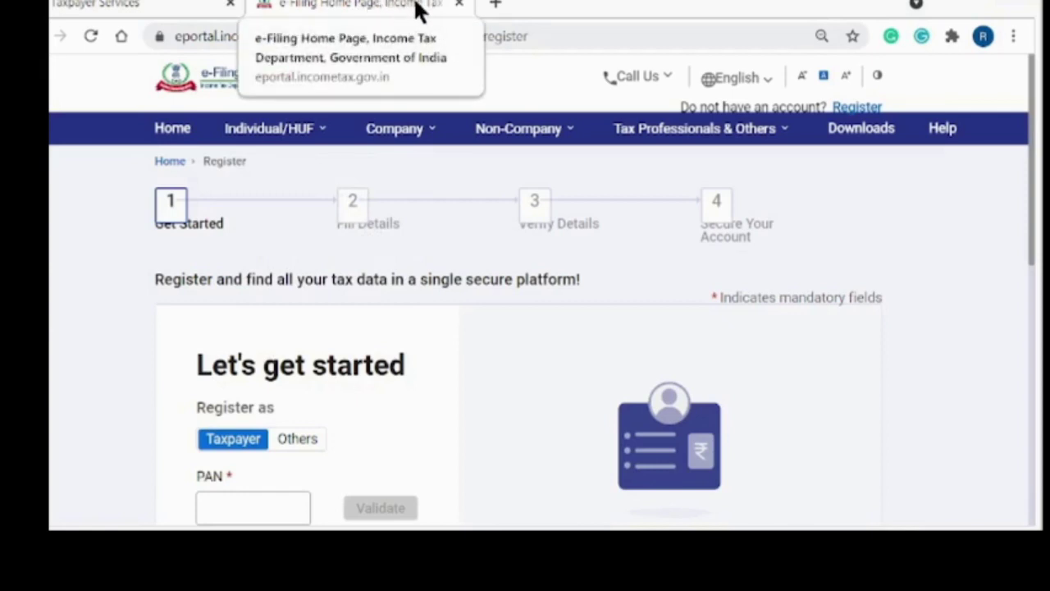
click(460, 6)
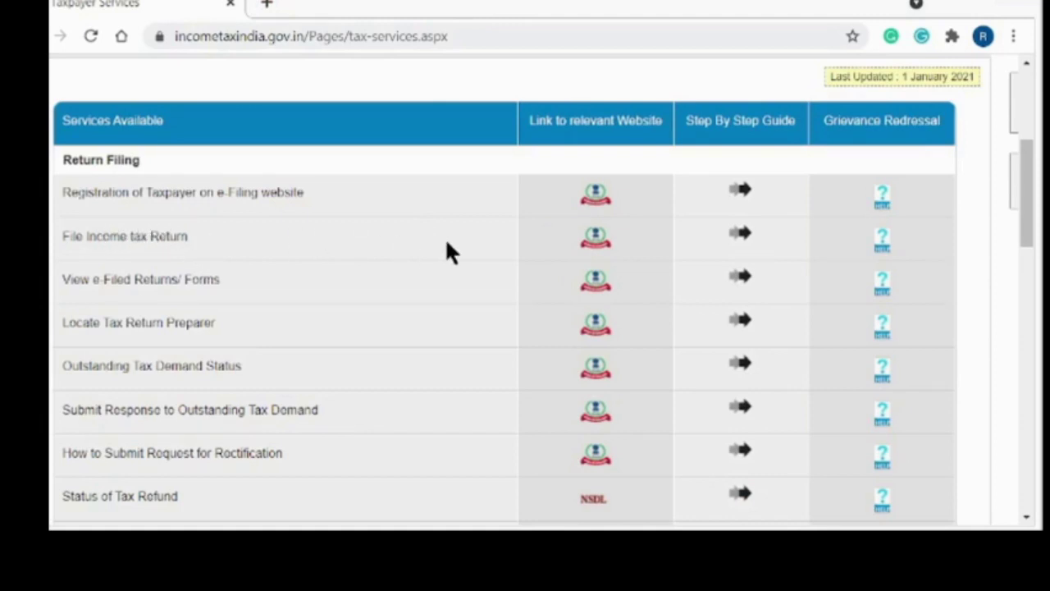
Follow the 'File Income tax Return' website link and accept the external site alert.
click(594, 238)
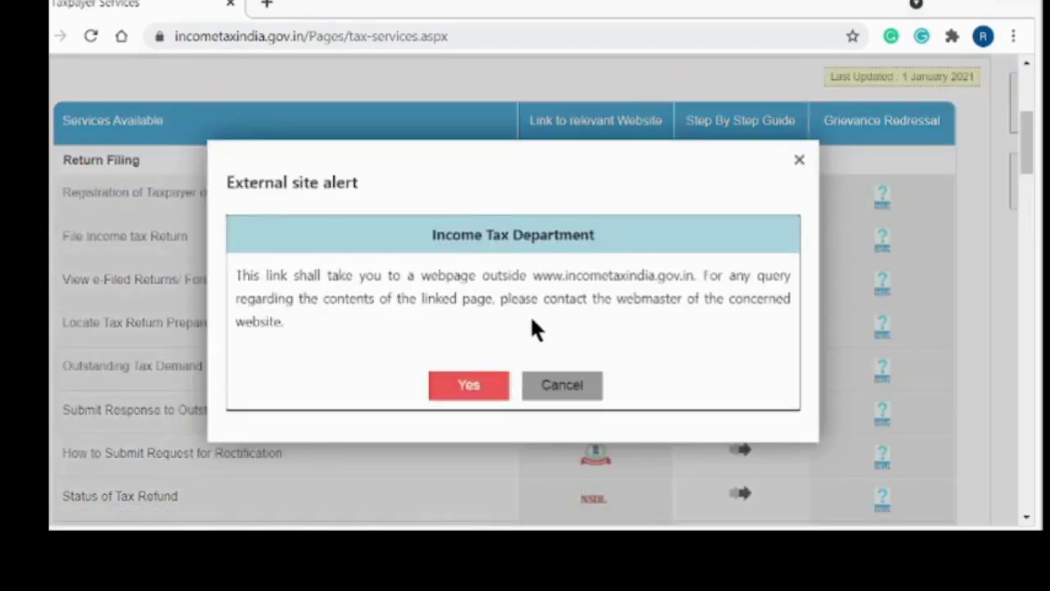
click(470, 385)
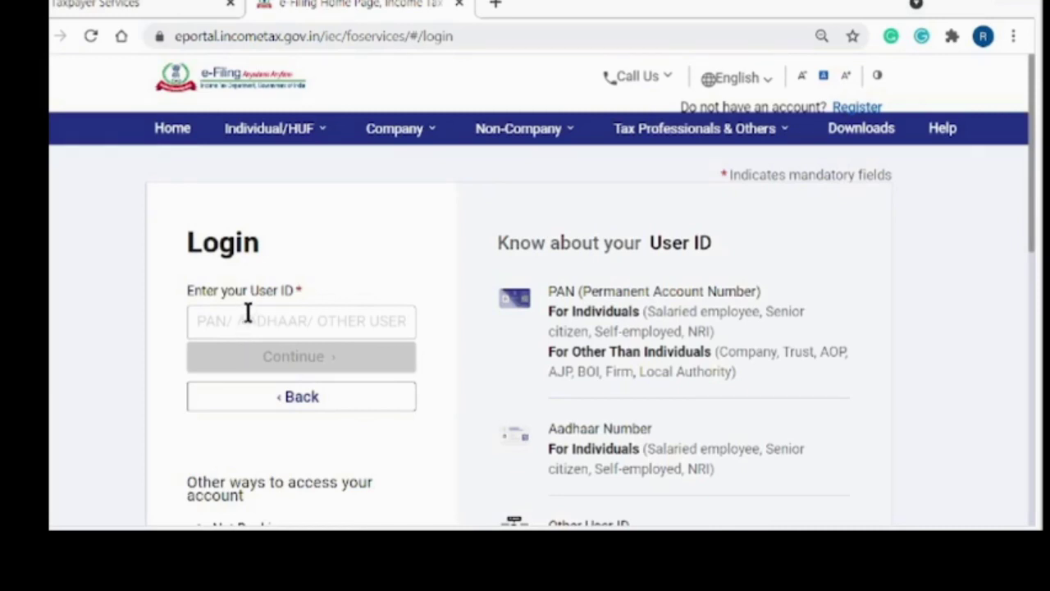
Enter the taxpayer's PAN as the User ID and continue to the password step.
click(248, 312)
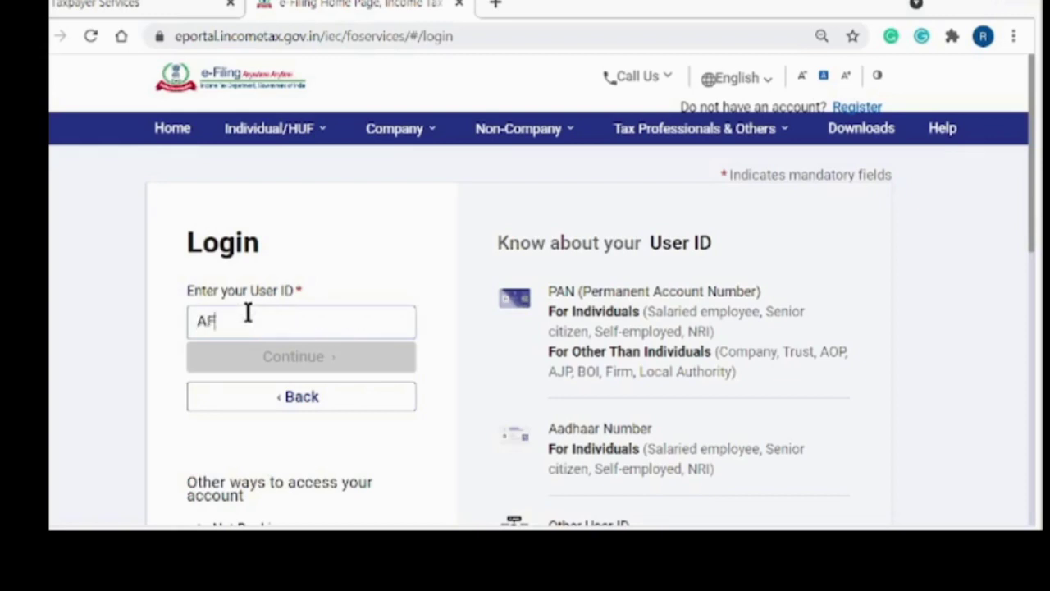
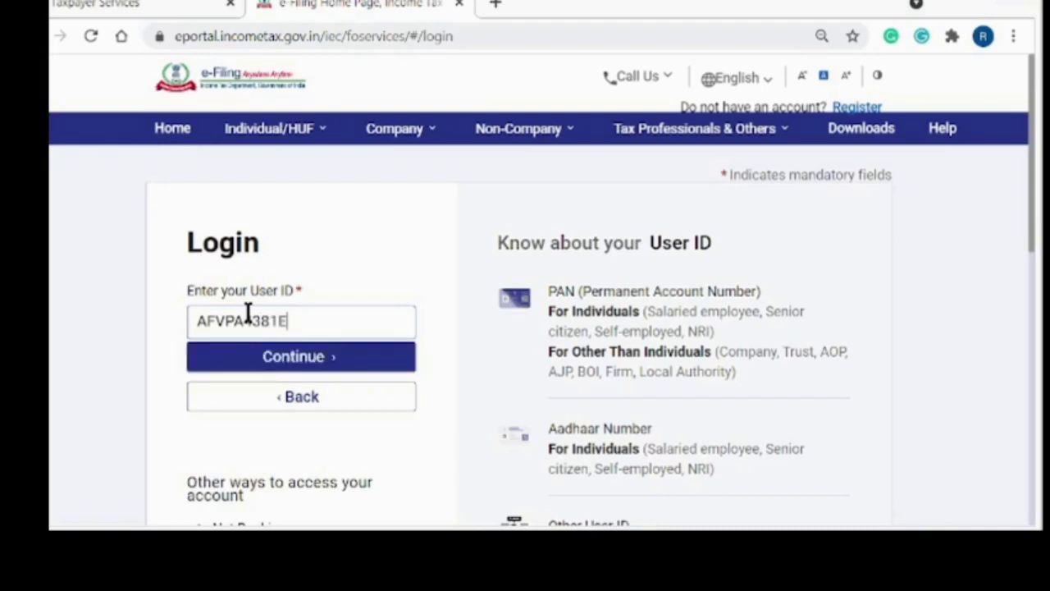
click(320, 361)
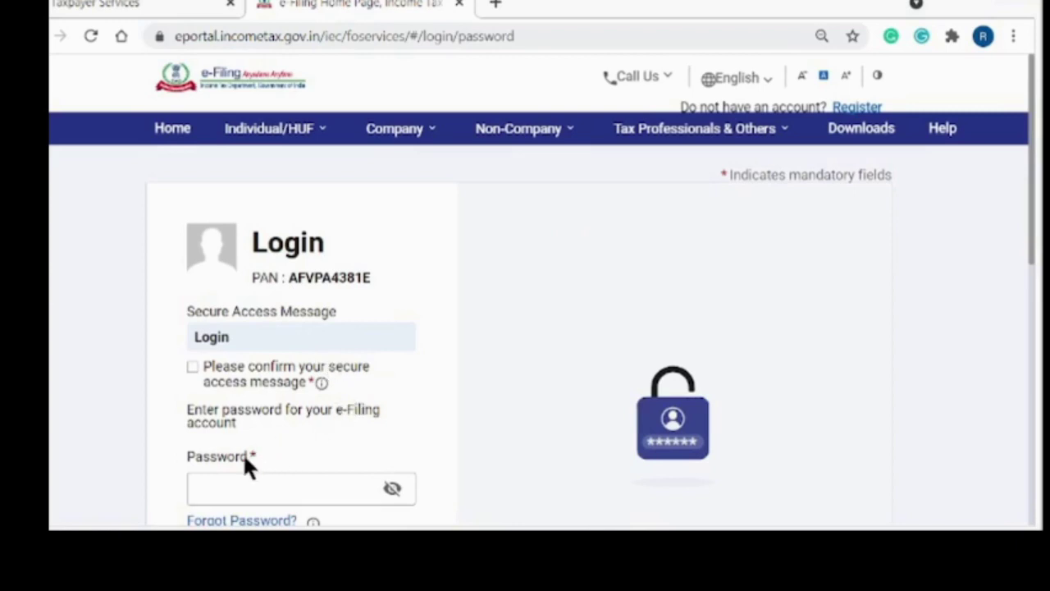
Enter the account password, confirm the secure access message, and log in.
click(220, 489)
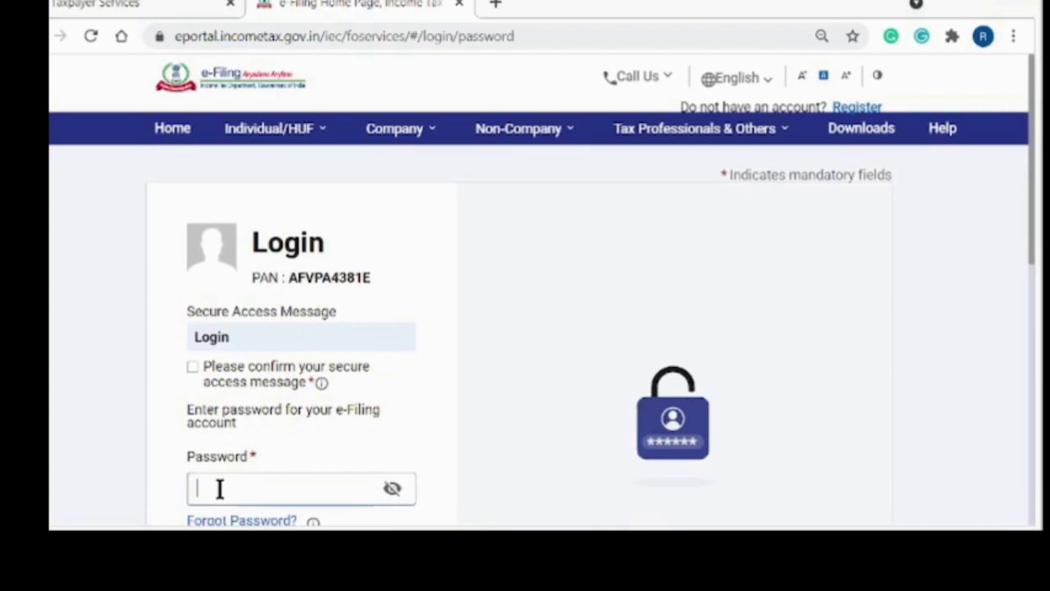
text(****)
text(•••••)
drag(1031, 244, 1034, 329)
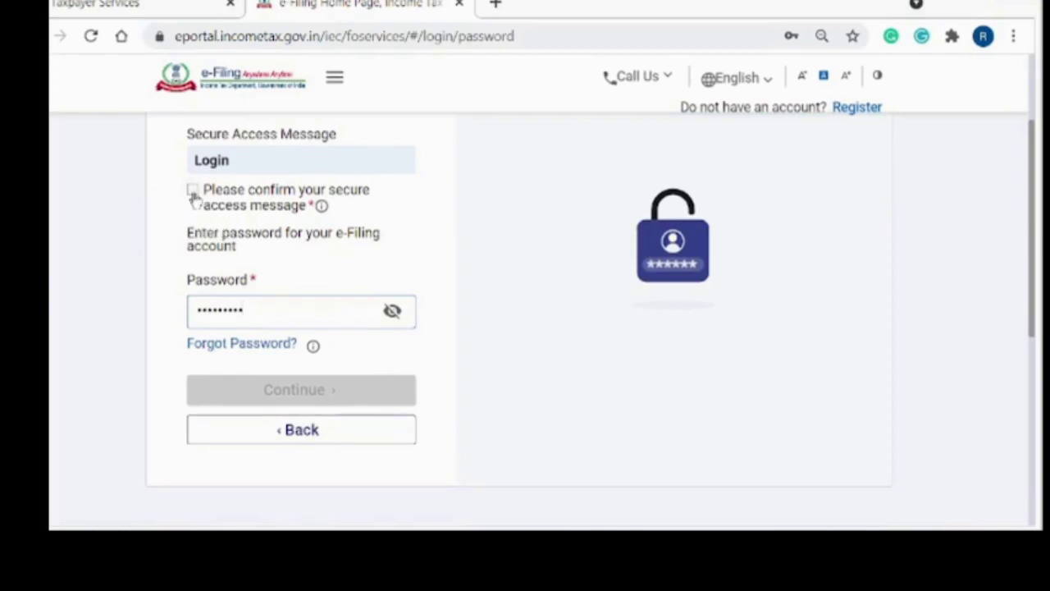
click(193, 192)
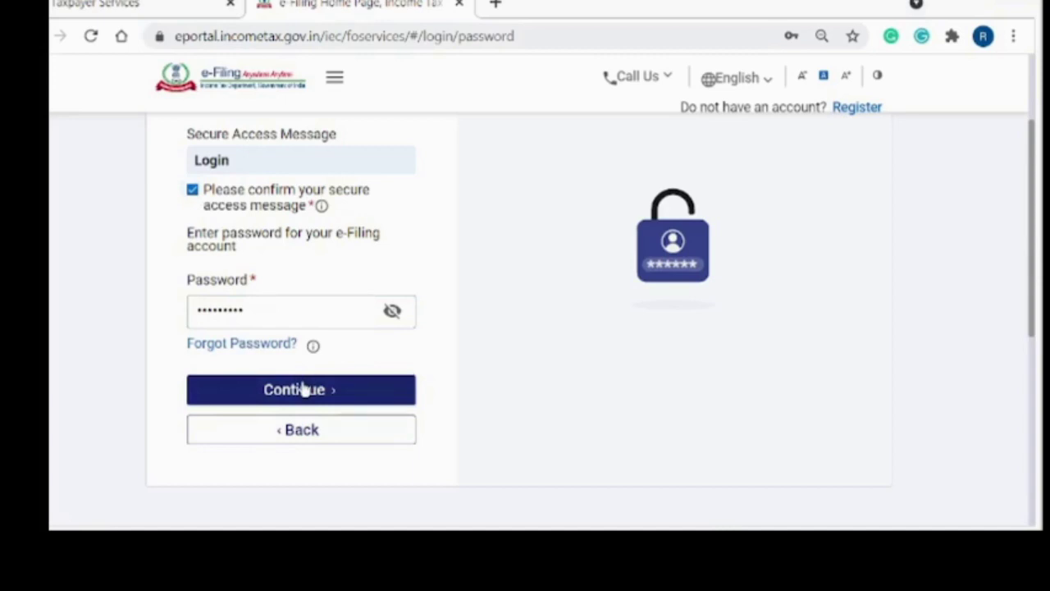
click(301, 389)
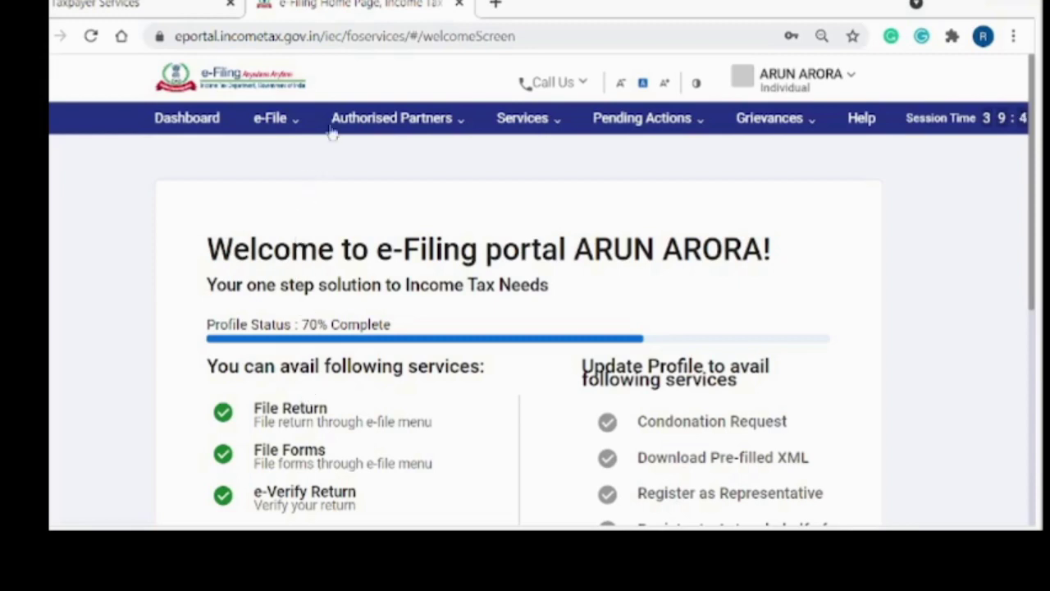
Choose e-File > Income Tax Returns > View Form 26AS.
click(296, 120)
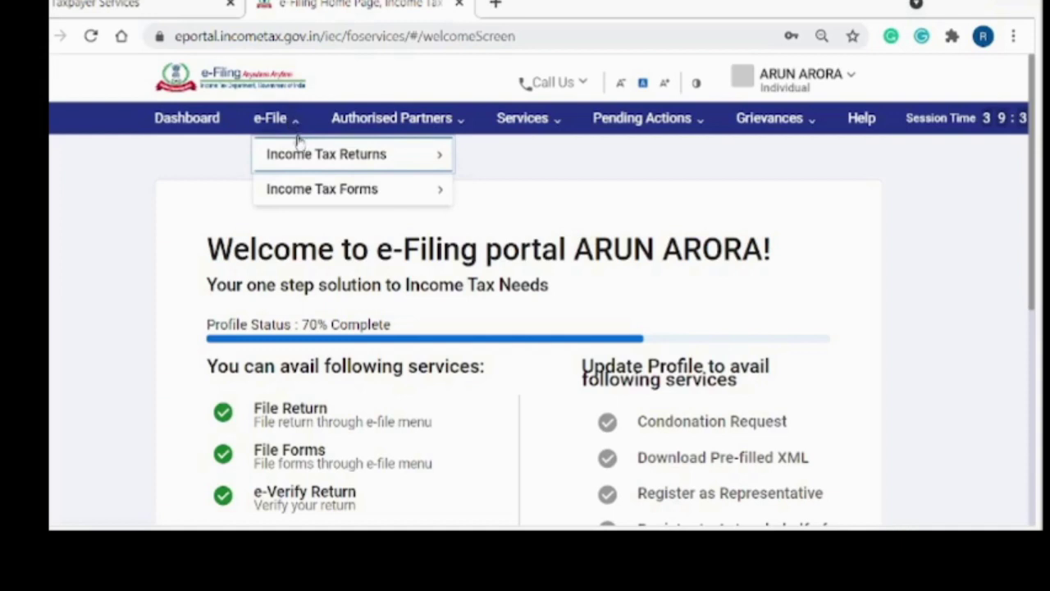
mouse_move(307, 160)
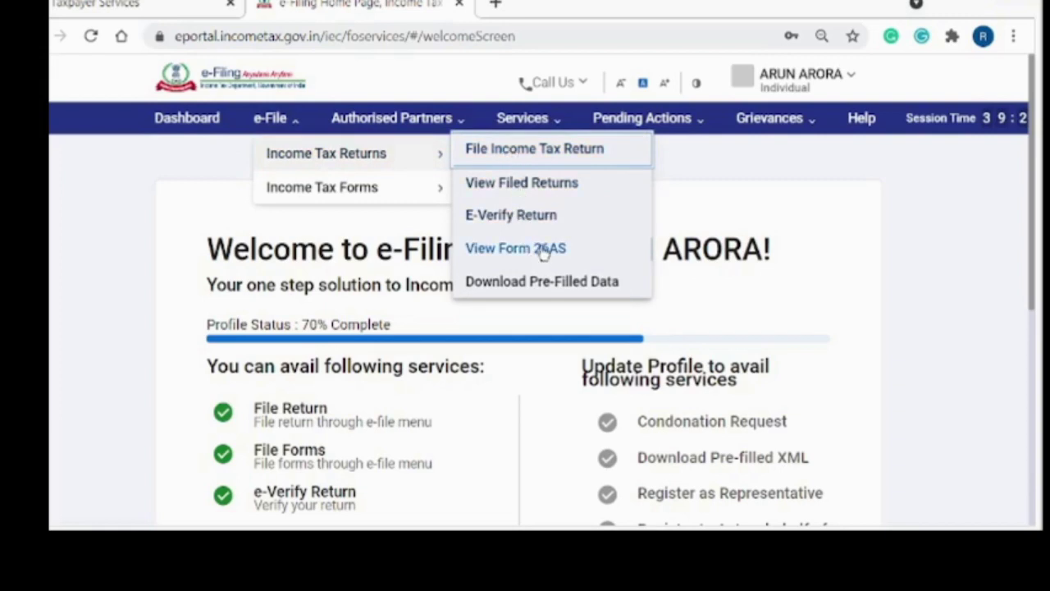
click(542, 250)
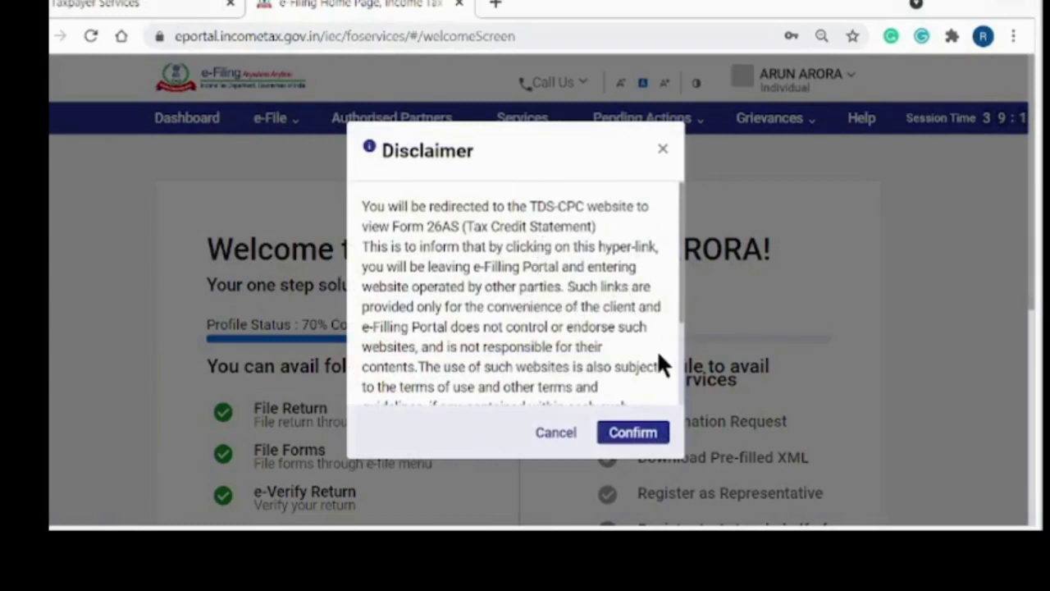
Confirm the TDS-CPC redirect, agree to the Form 16/16A usage terms, and proceed.
click(632, 434)
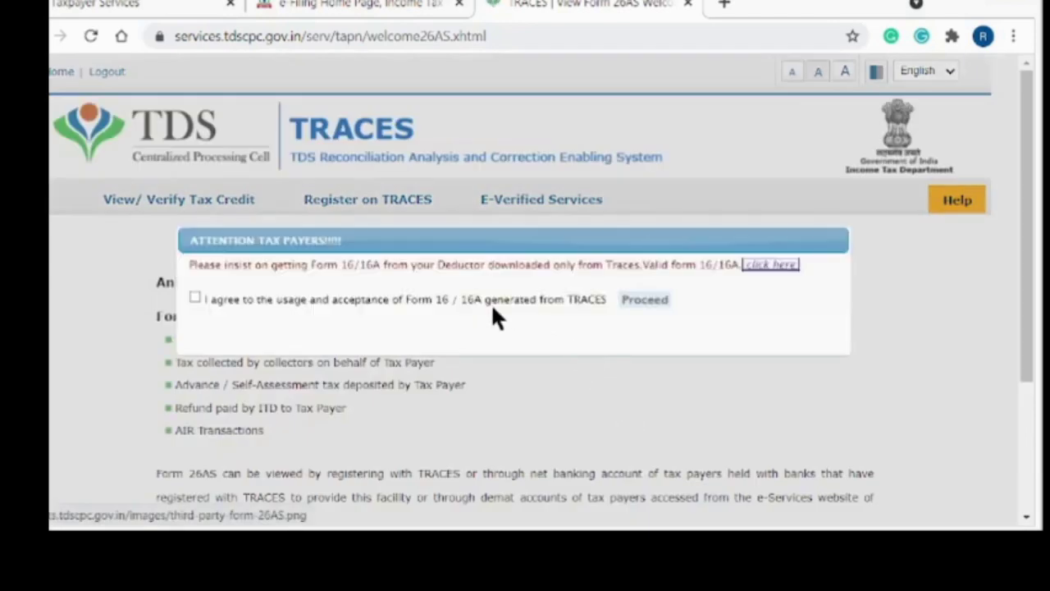
click(194, 298)
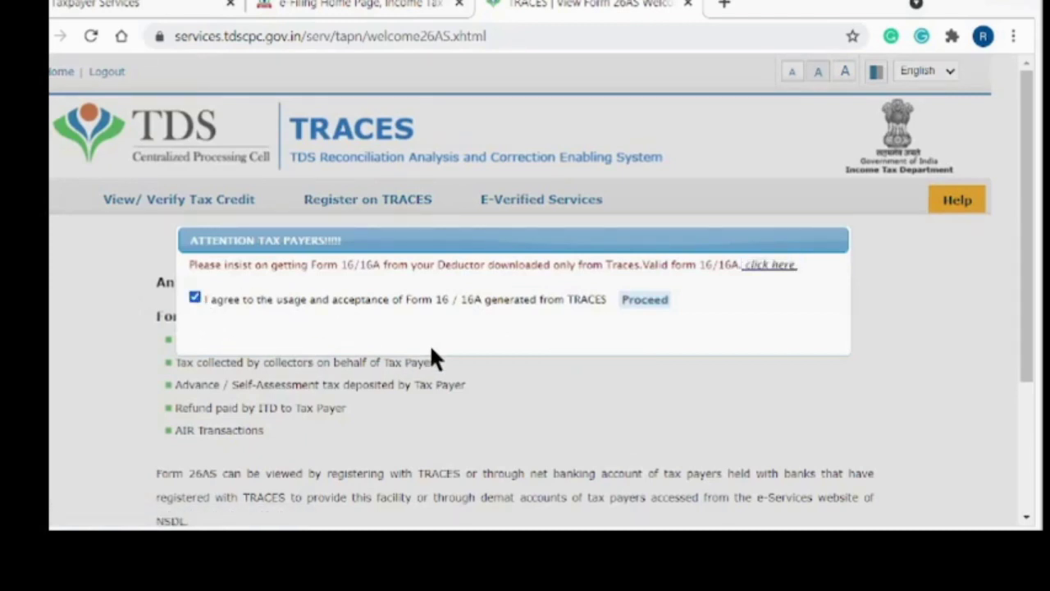
click(658, 303)
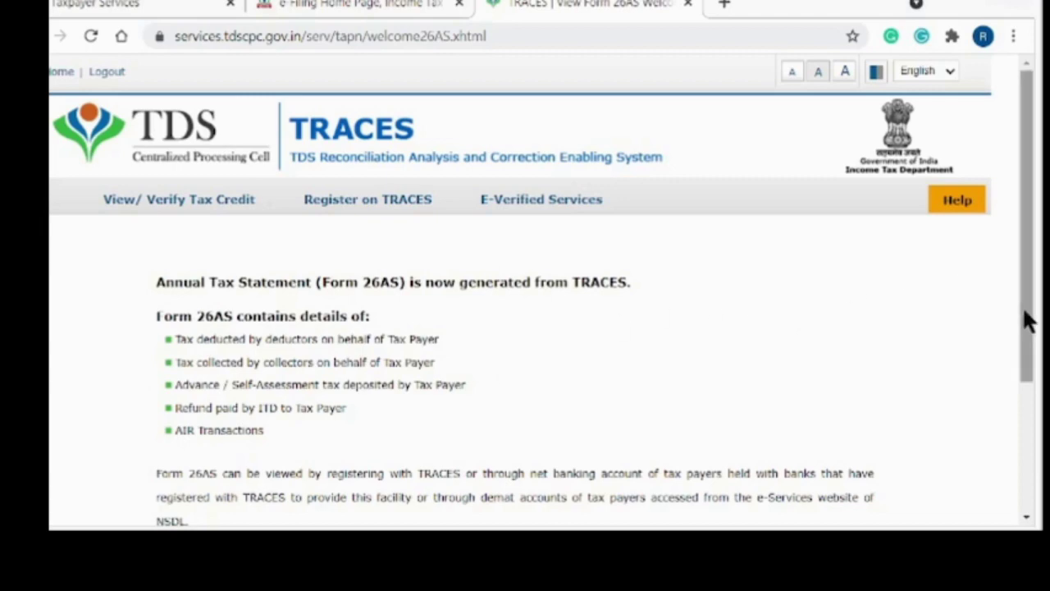
drag(1026, 313, 1032, 464)
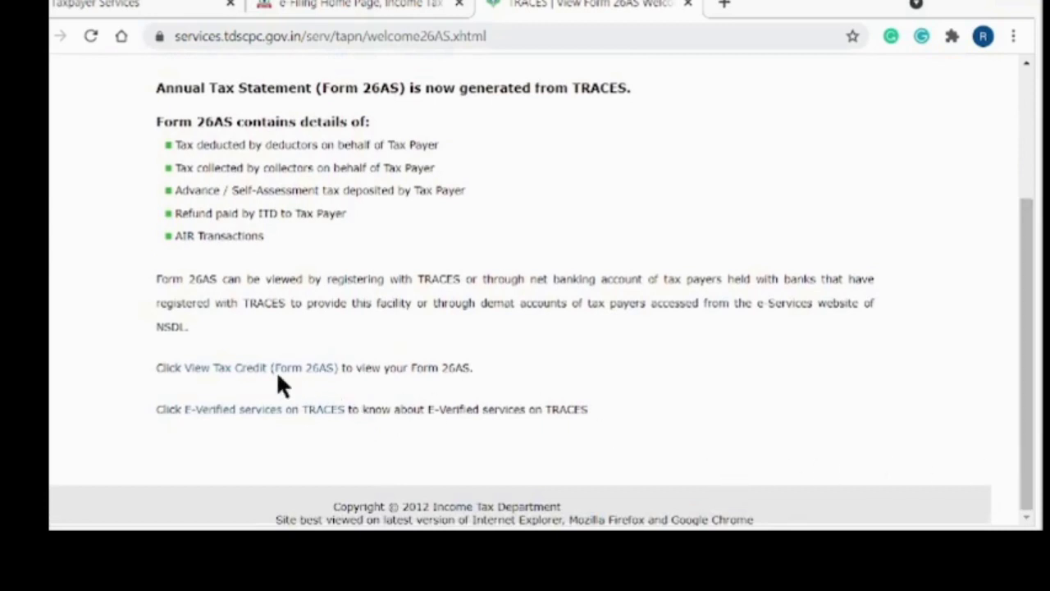
Open the 'View Tax Credit (Form 26AS)' link on the TRACES welcome page.
click(218, 371)
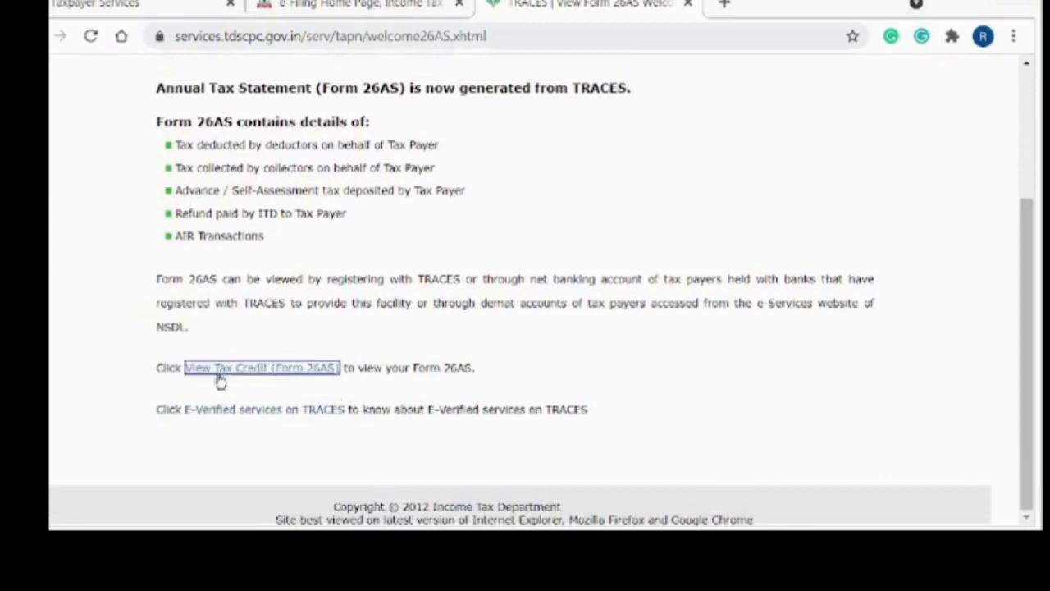
click(263, 371)
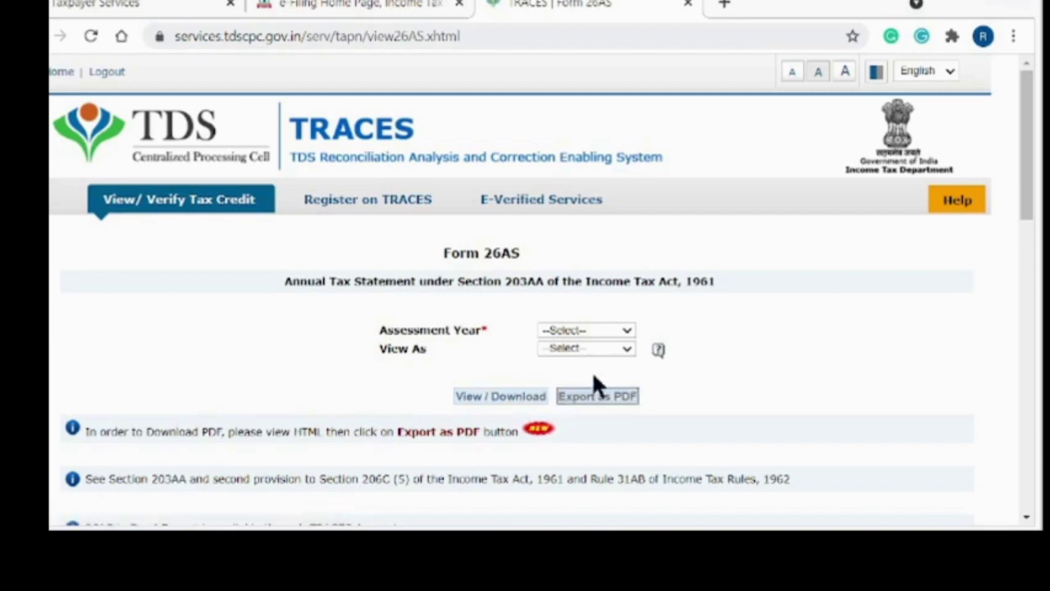
Choose 2021-22 as the Form 26AS assessment year.
click(627, 332)
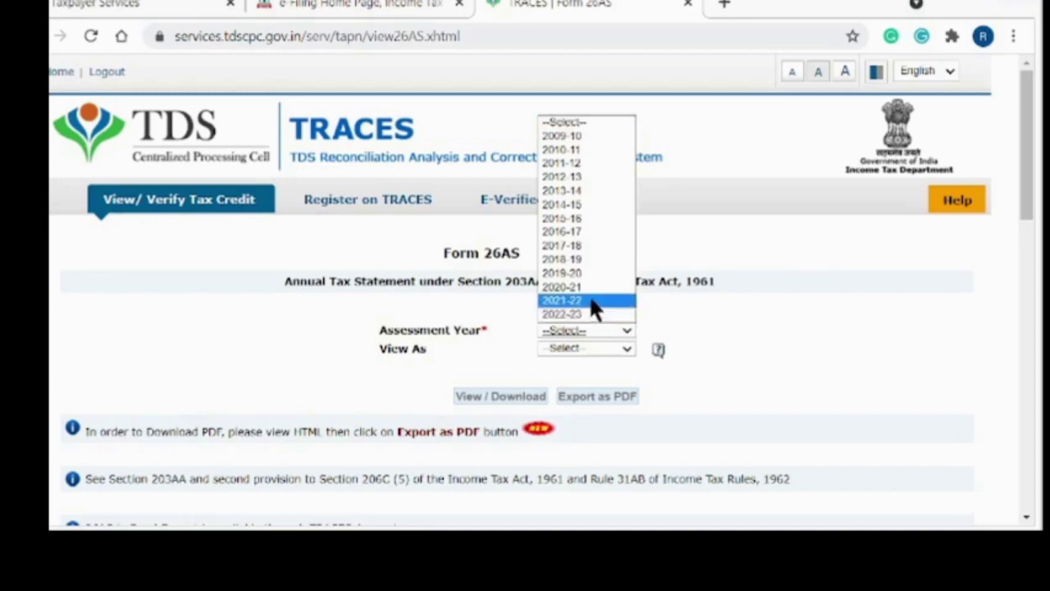
click(594, 302)
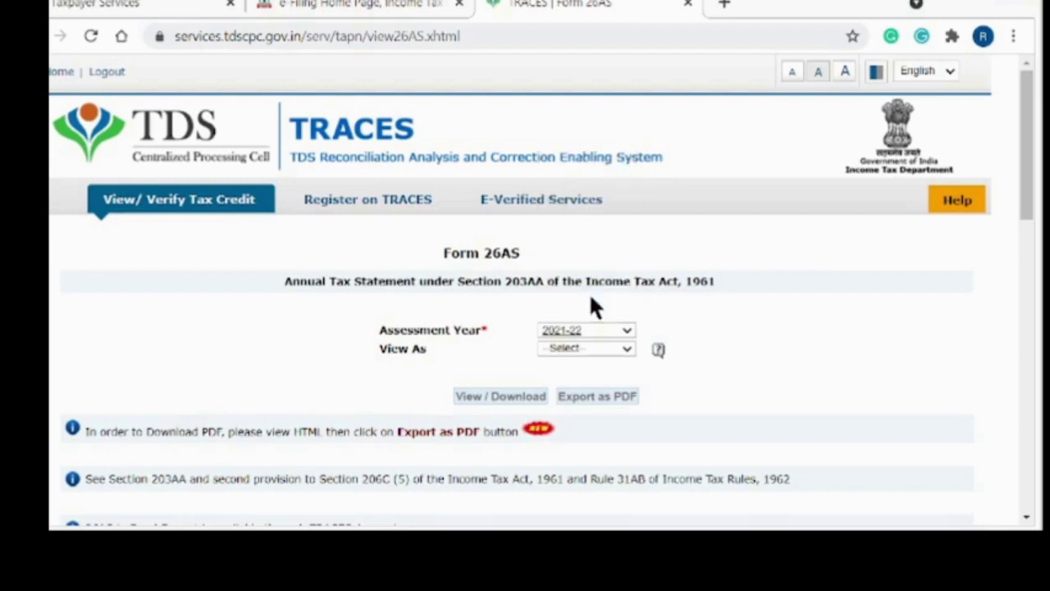
click(629, 351)
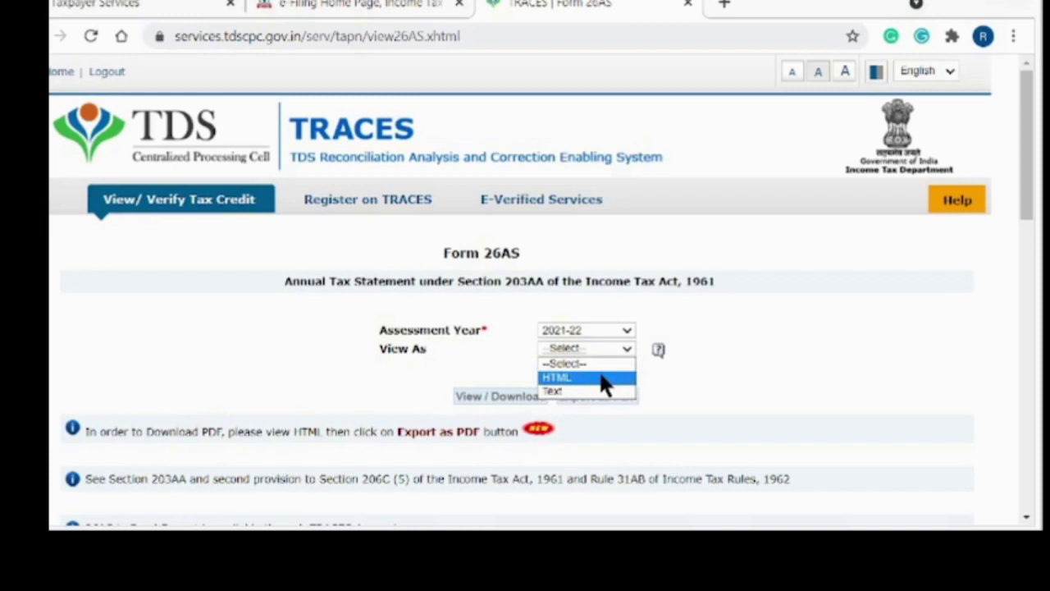
View the 2021-22 Form 26AS in HTML format and export it as a PDF.
click(604, 379)
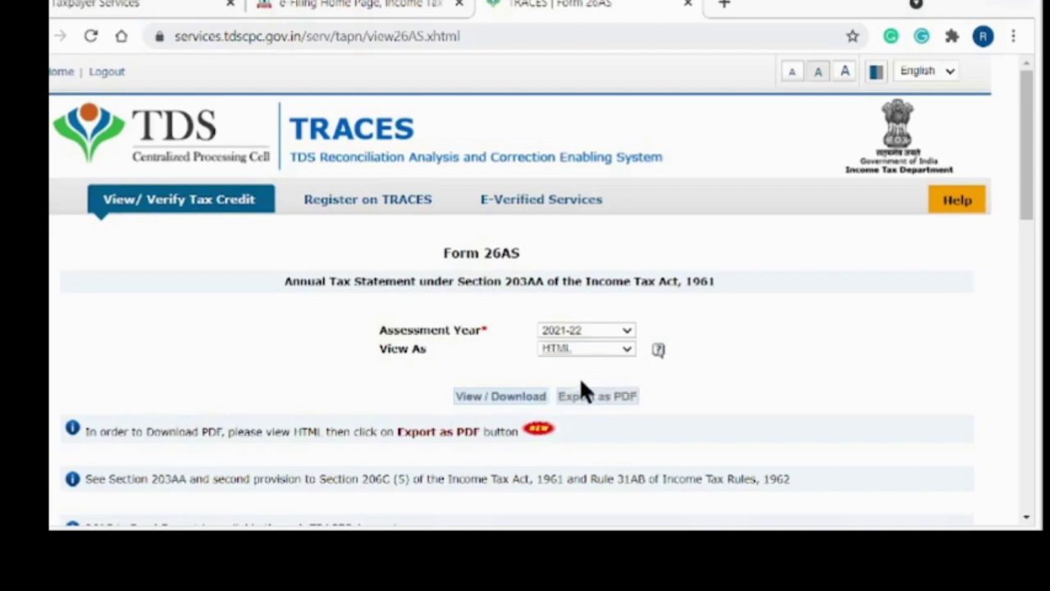
click(473, 398)
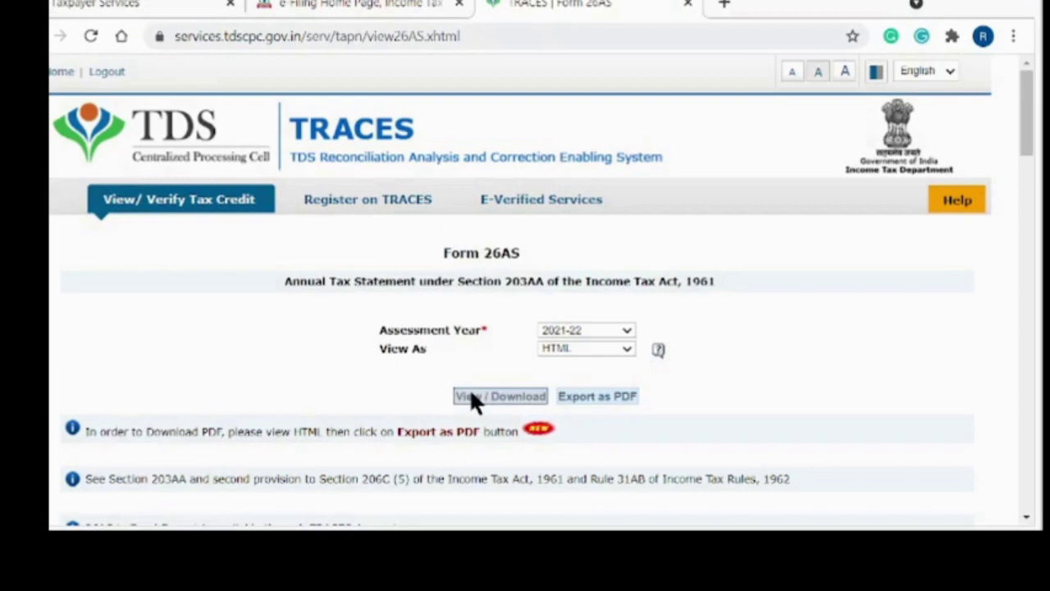
click(590, 396)
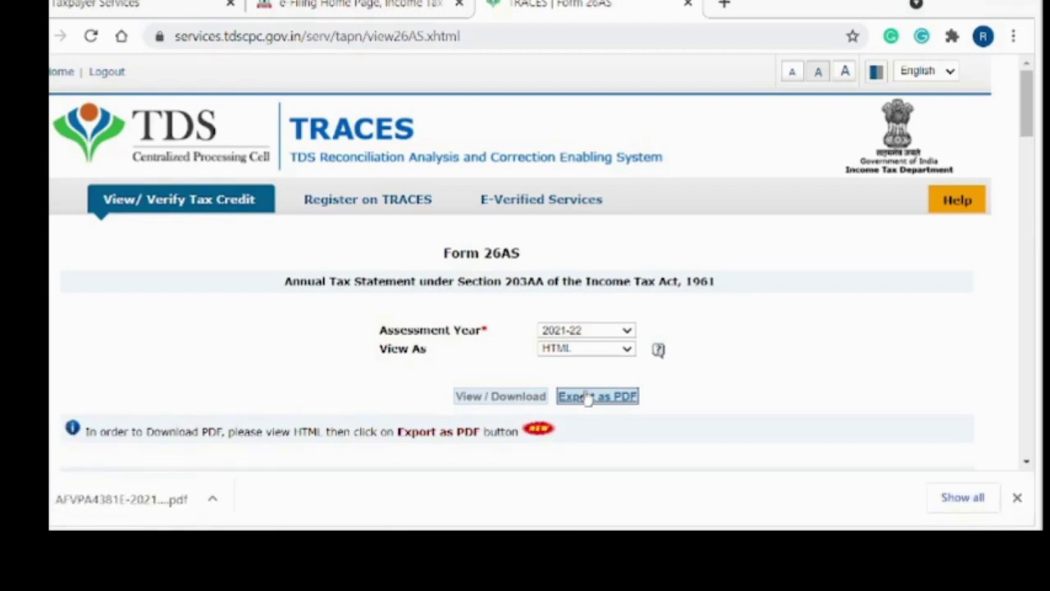
Open the downloaded Form 26AS PDF and review page 1's Part A to Part D tables.
click(63, 495)
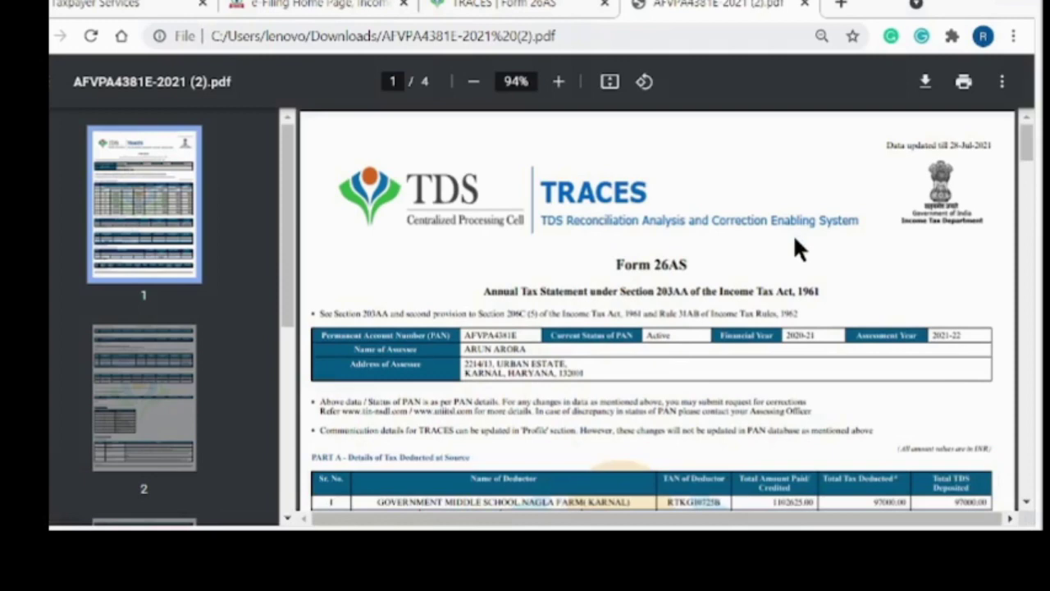
scroll(794, 247, down, 3)
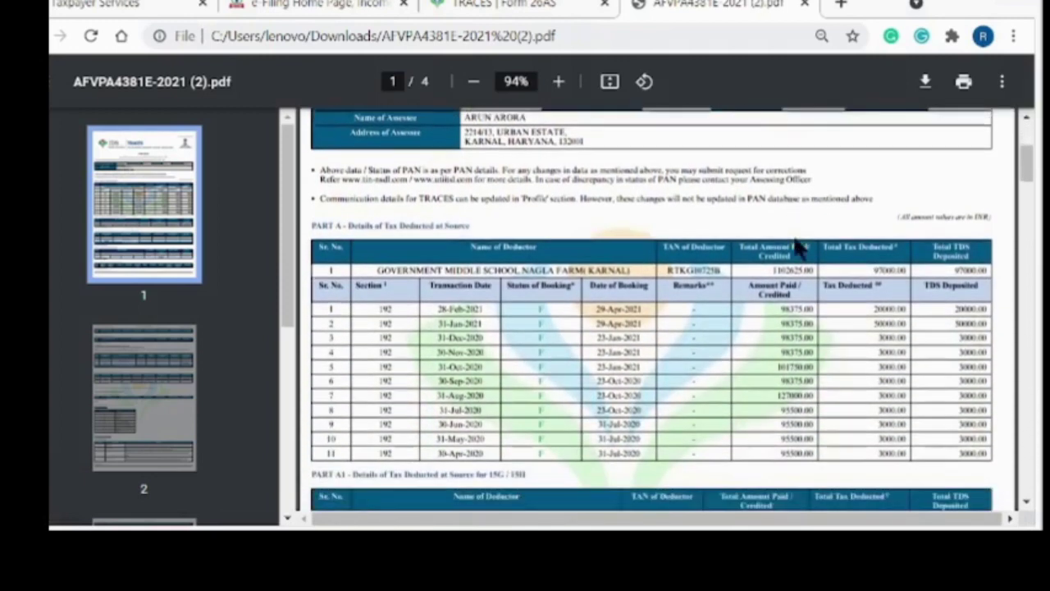
scroll(798, 246, down, 1)
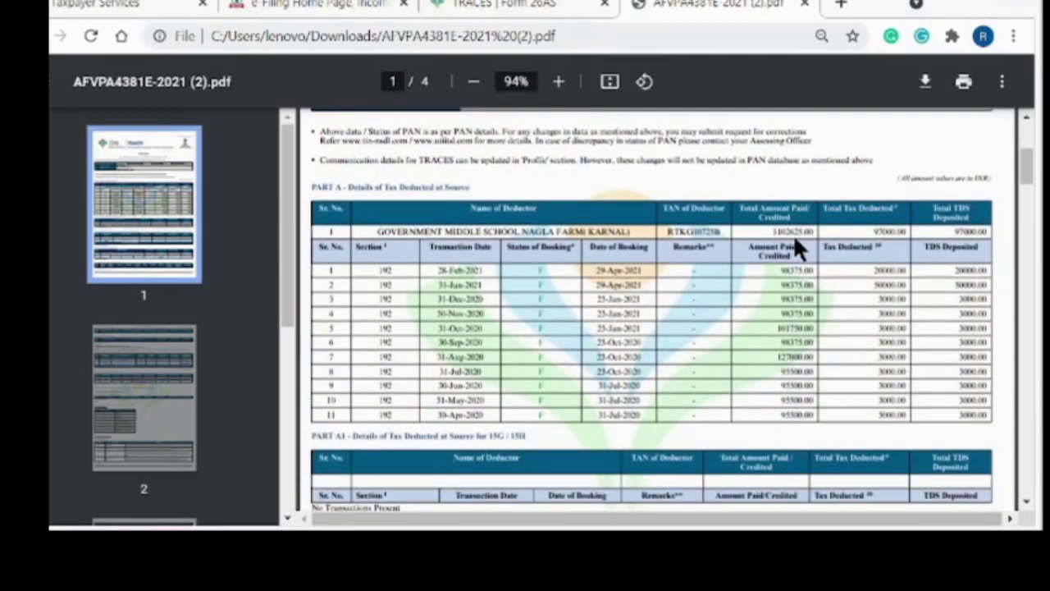
scroll(792, 234, down, 1)
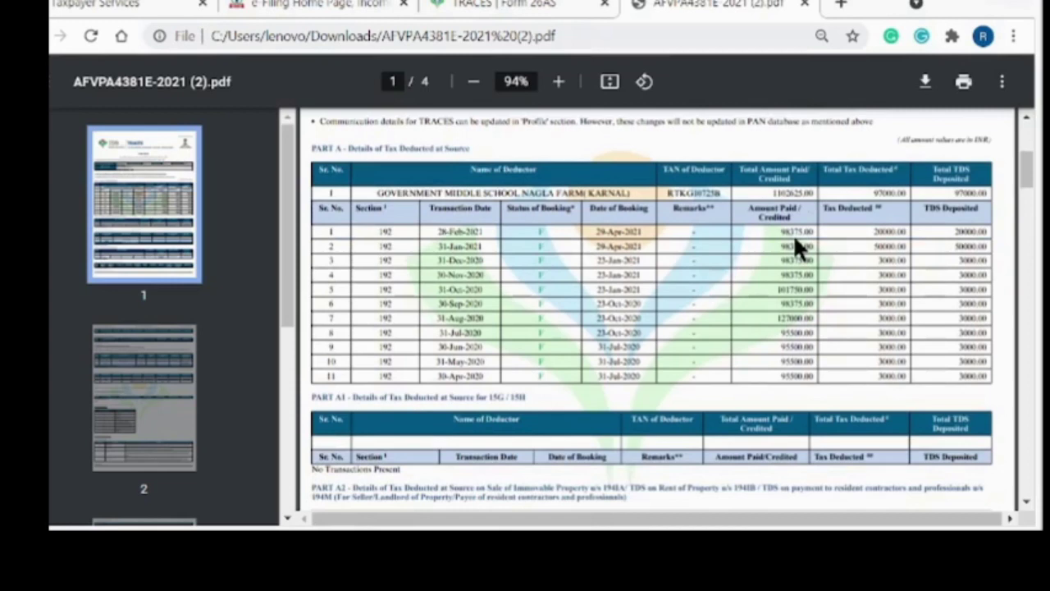
scroll(792, 233, down, 1)
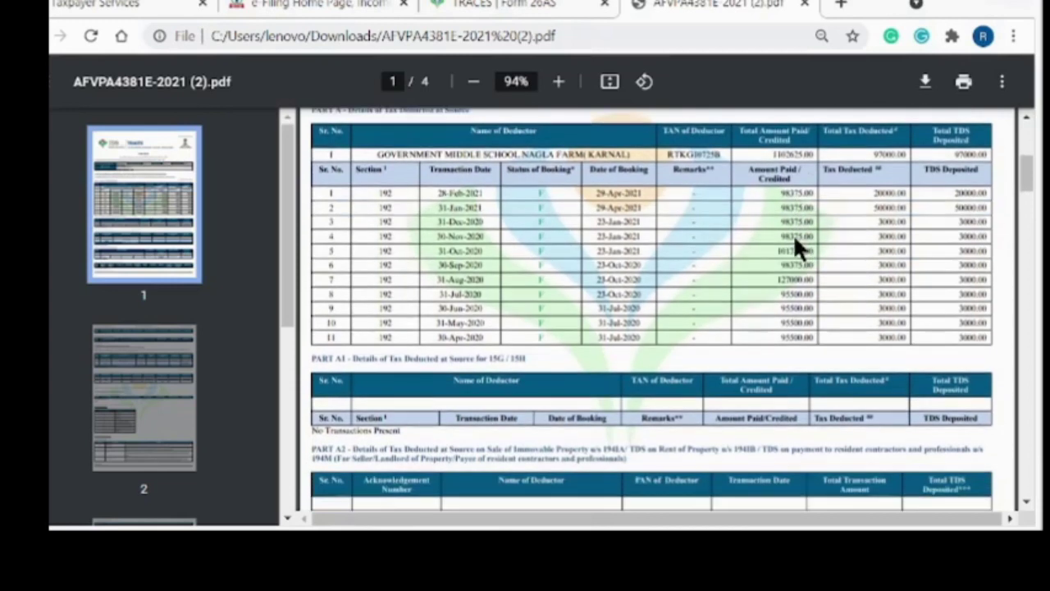
scroll(792, 234, down, 3)
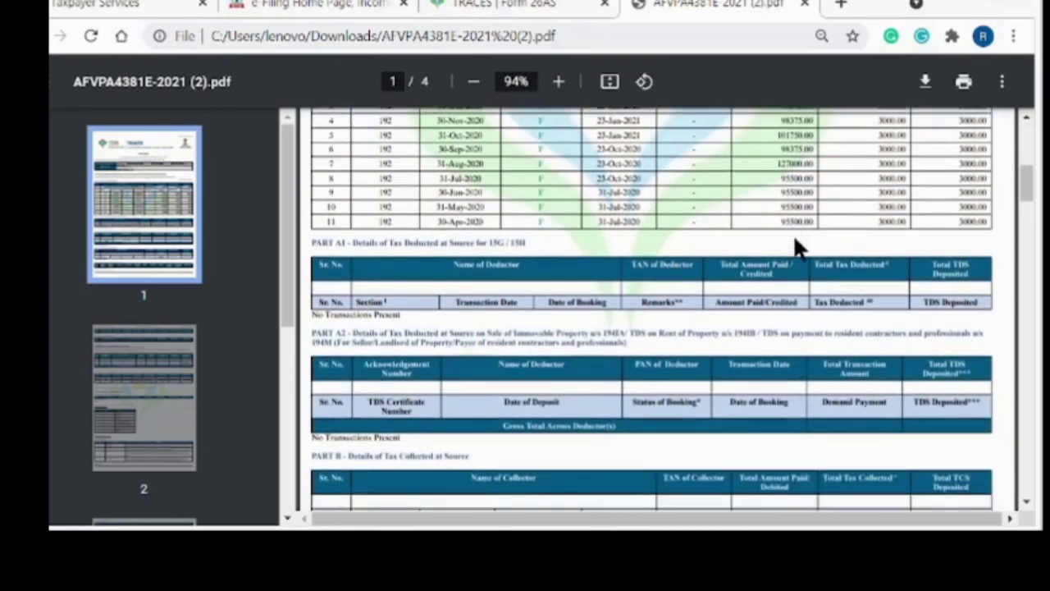
scroll(793, 247, down, 1)
scroll(800, 246, down, 2)
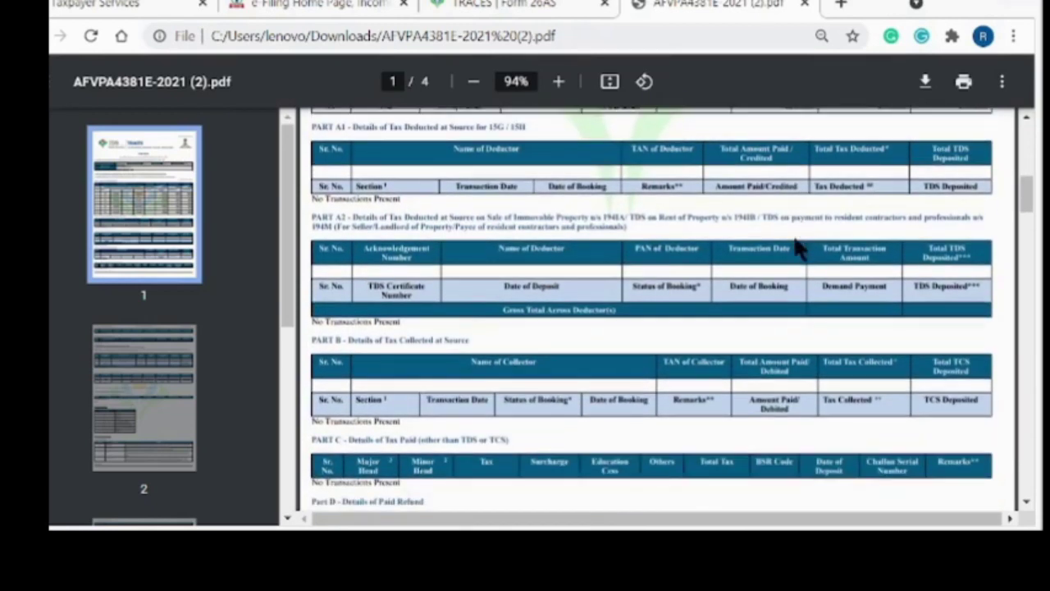
scroll(796, 242, down, 2)
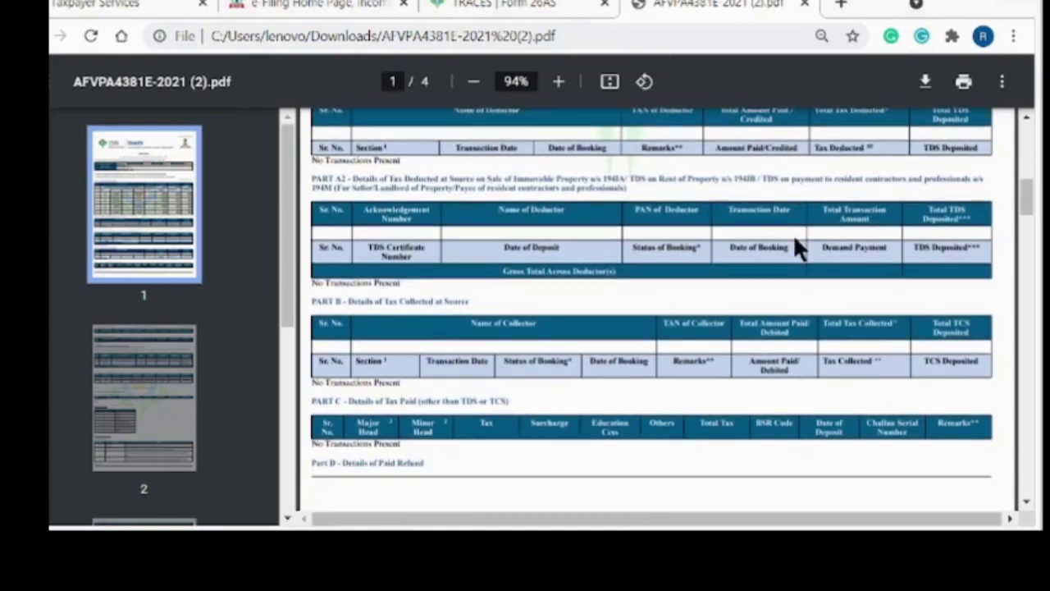
scroll(796, 244, down, 1)
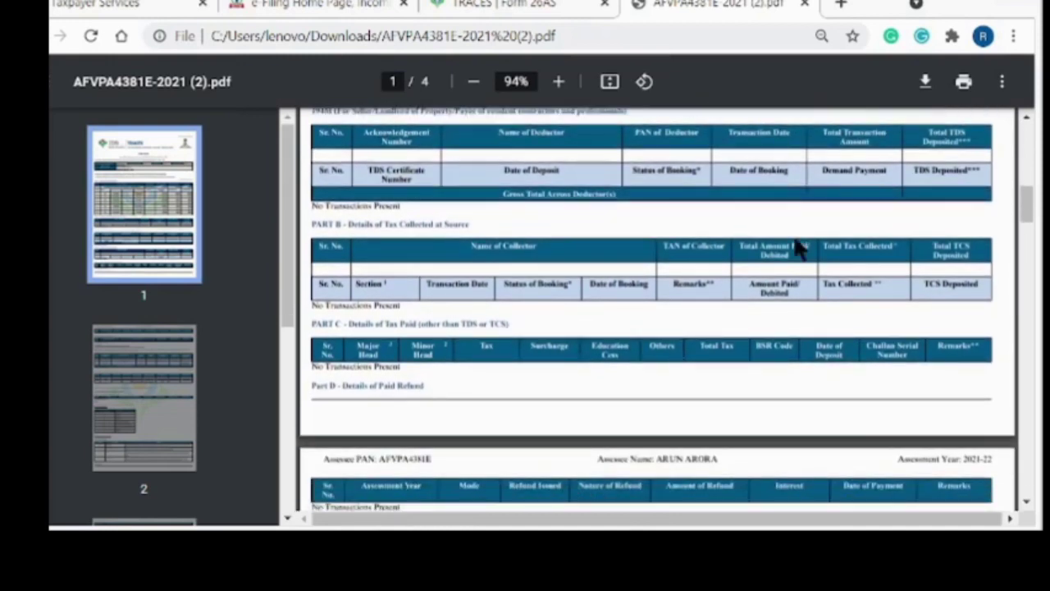
scroll(798, 246, down, 2)
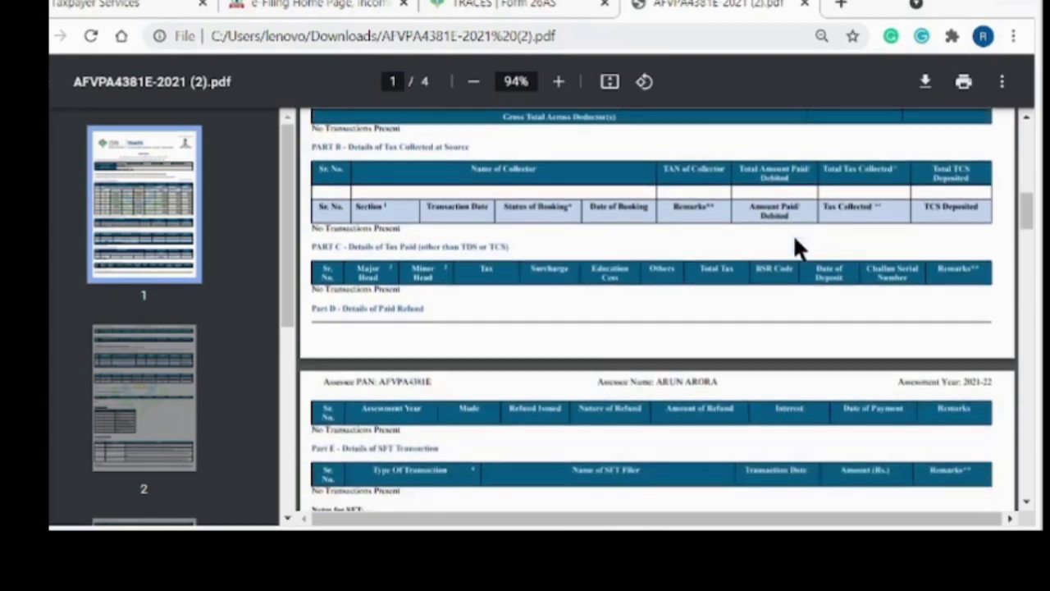
scroll(794, 239, down, 3)
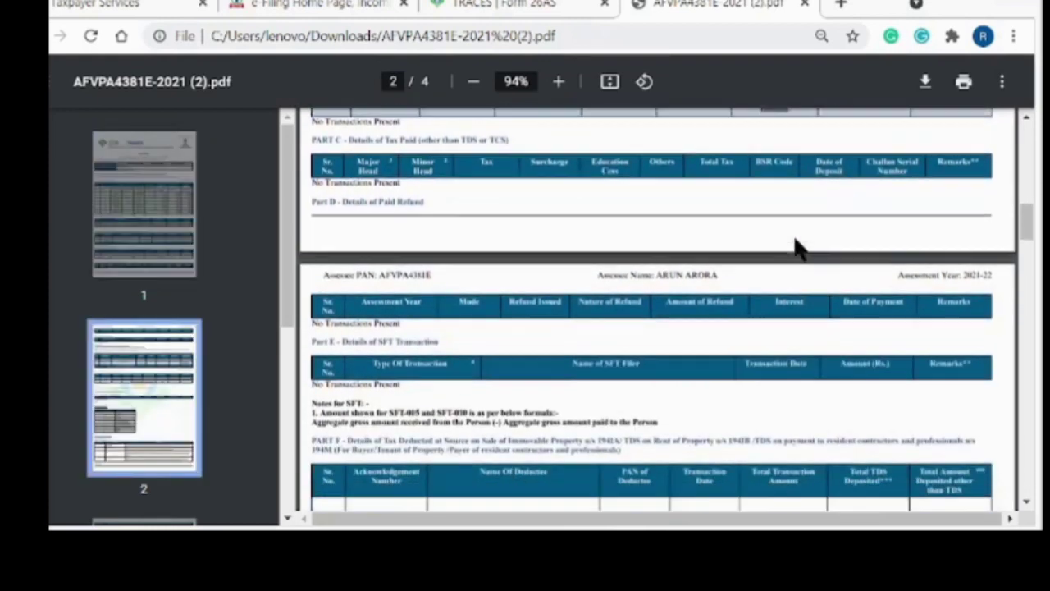
scroll(796, 246, down, 3)
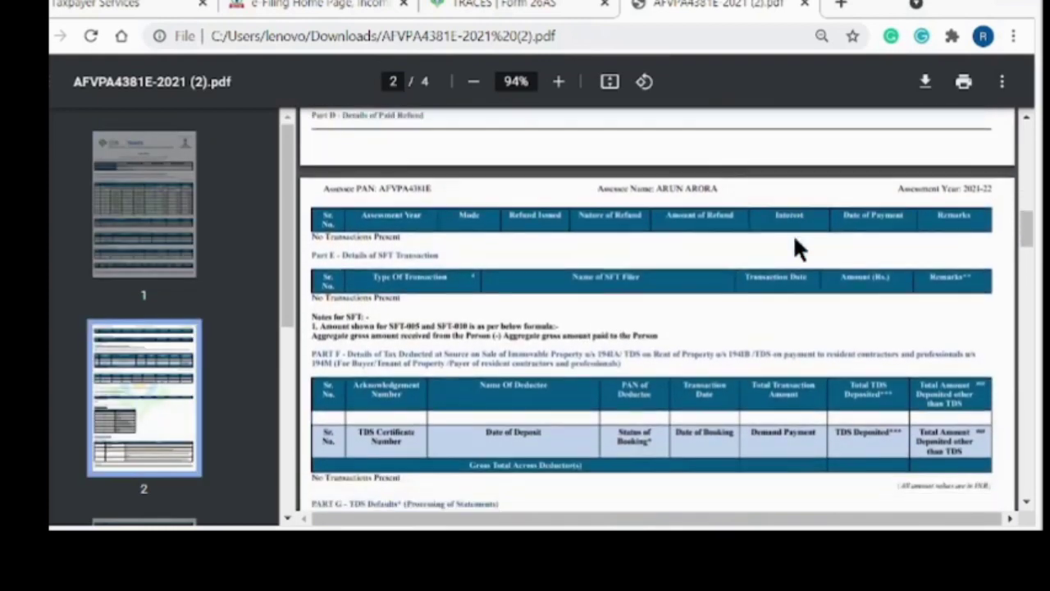
scroll(796, 246, down, 5)
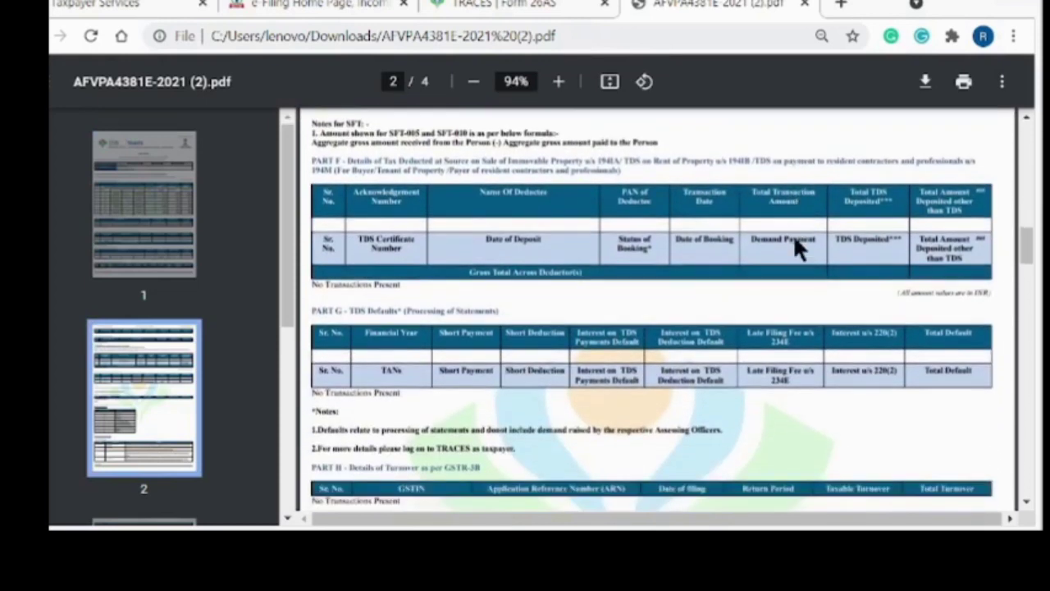
scroll(796, 246, down, 4)
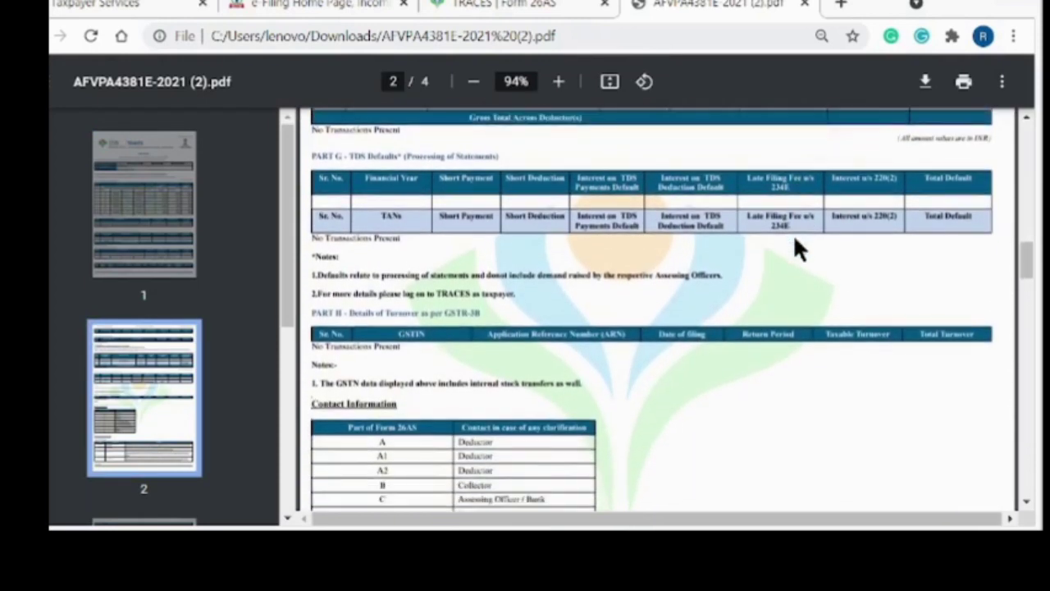
scroll(795, 240, down, 3)
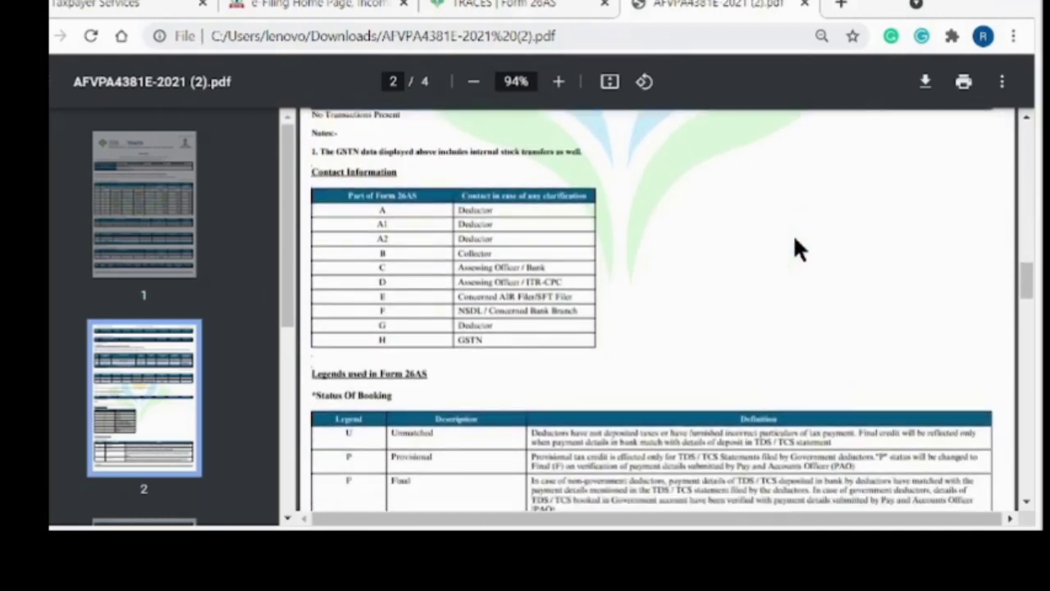
scroll(796, 249, down, 5)
scroll(794, 239, down, 5)
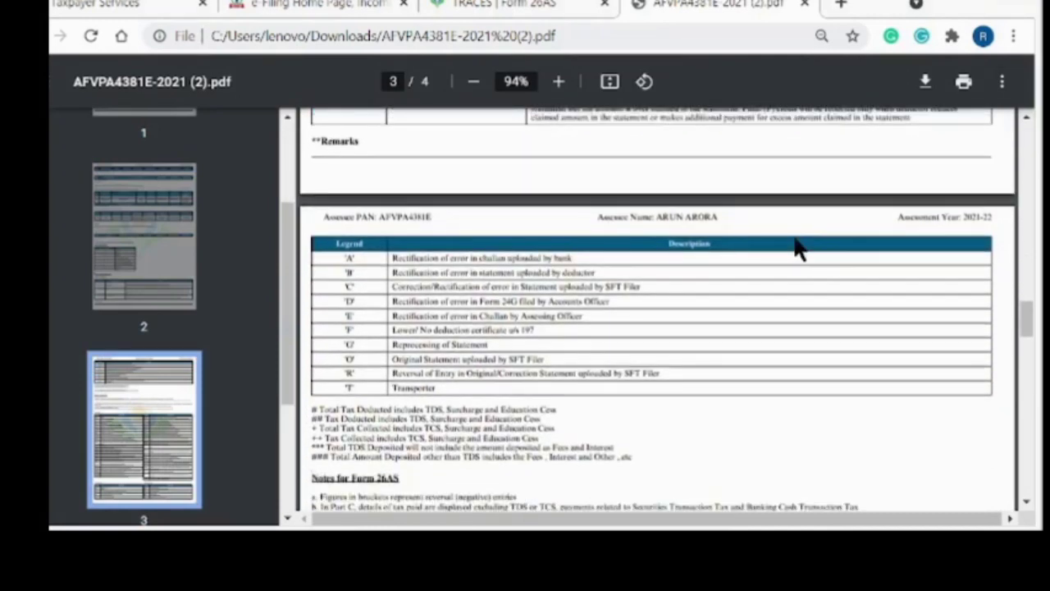
scroll(794, 246, down, 5)
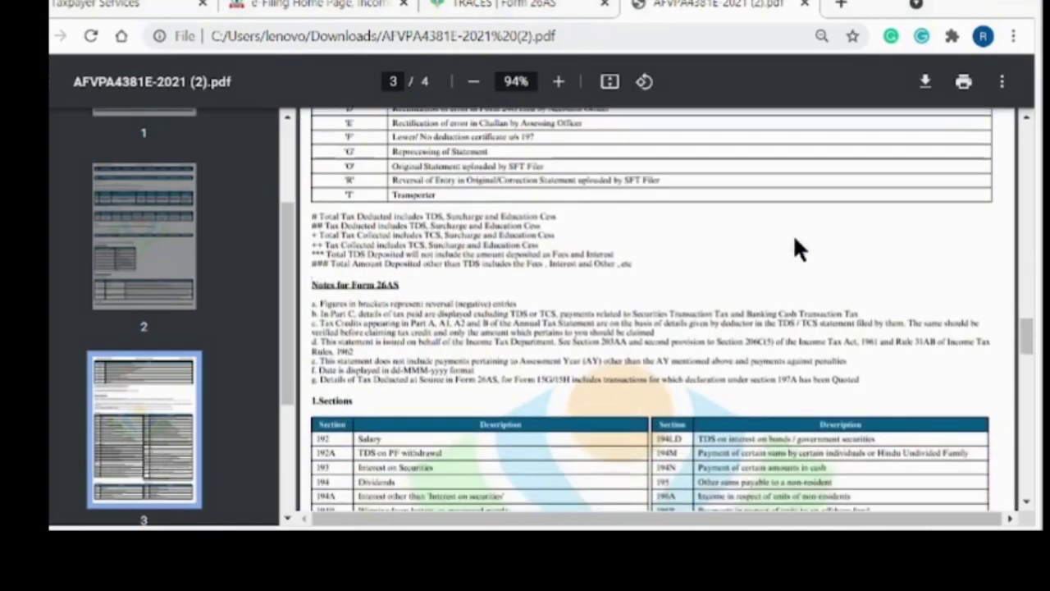
scroll(794, 248, down, 4)
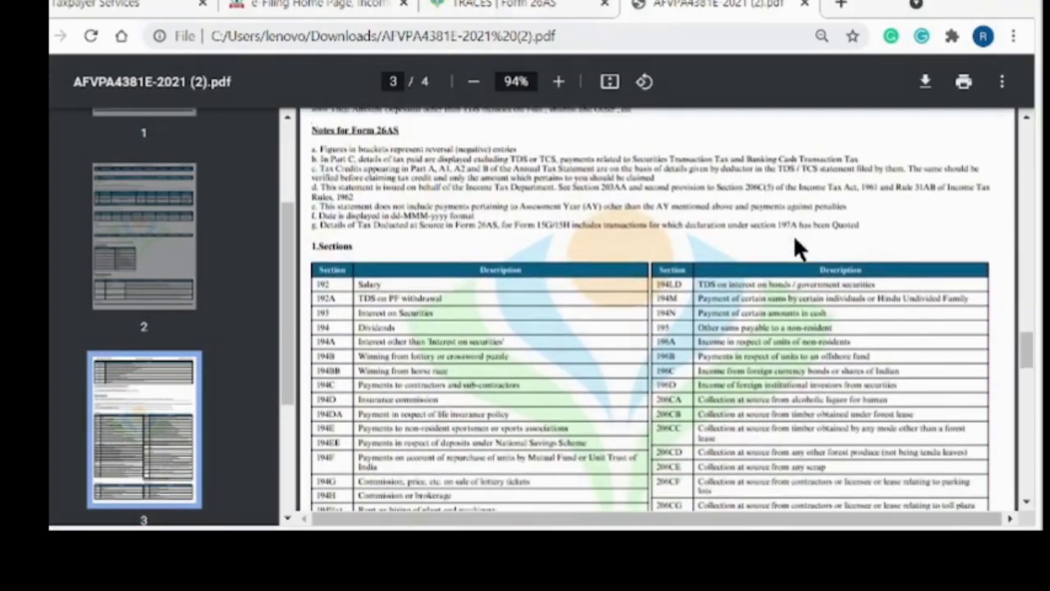
scroll(794, 240, up, 10)
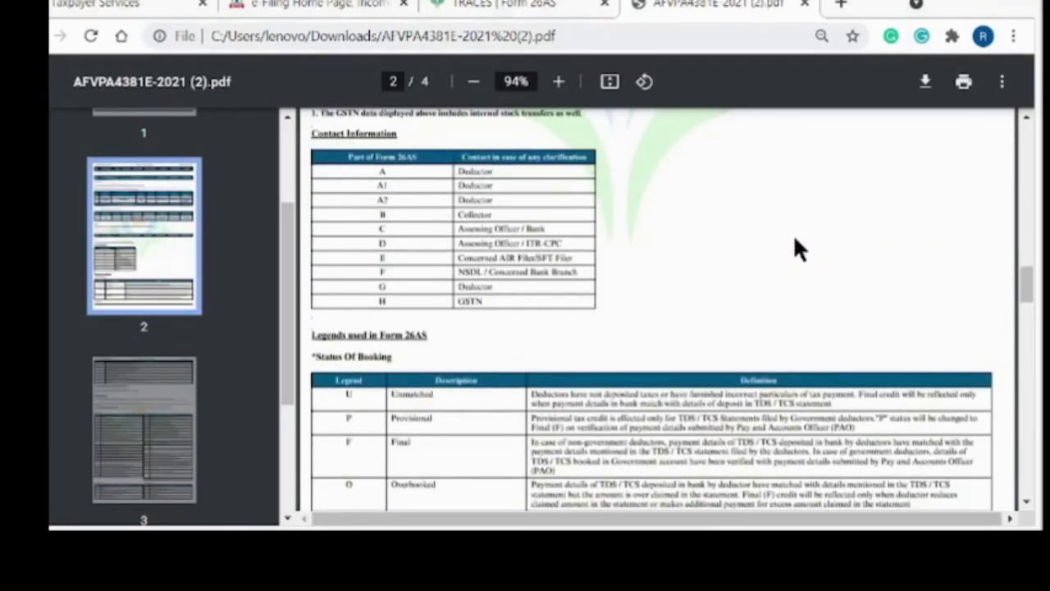
scroll(795, 248, up, 6)
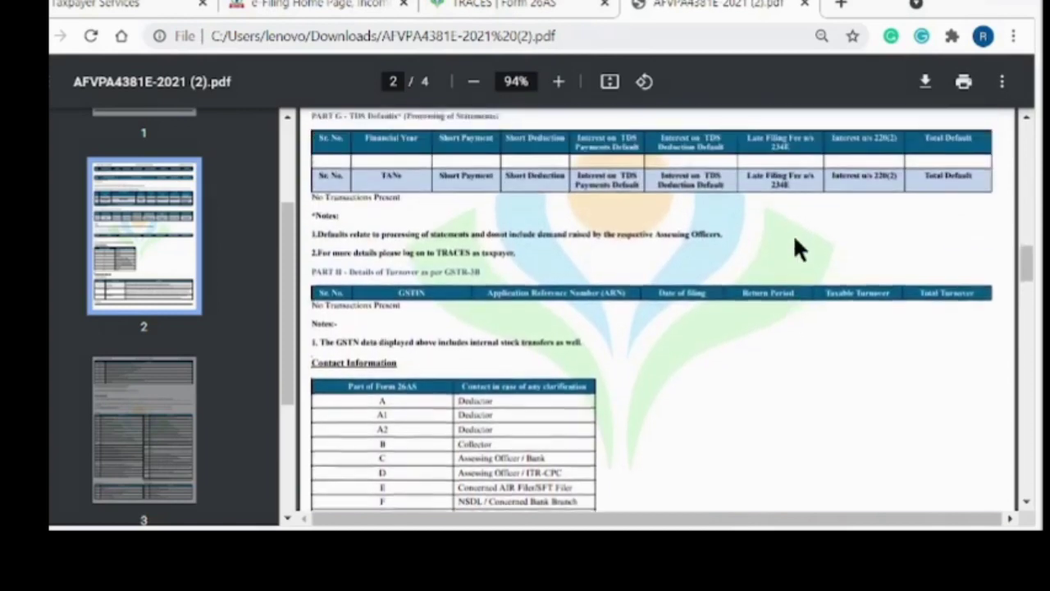
scroll(794, 245, up, 7)
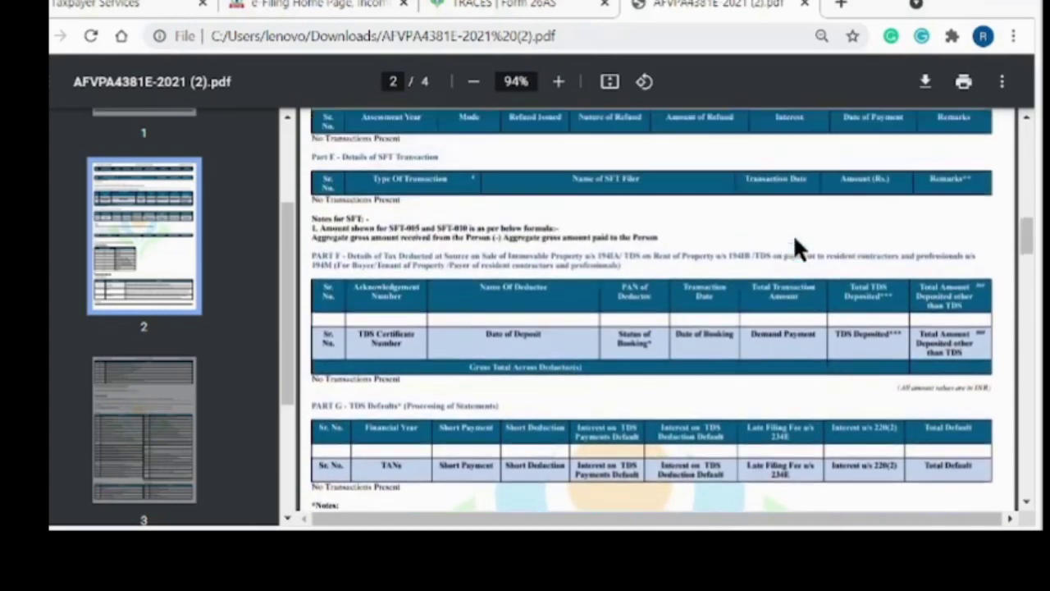
scroll(795, 241, up, 7)
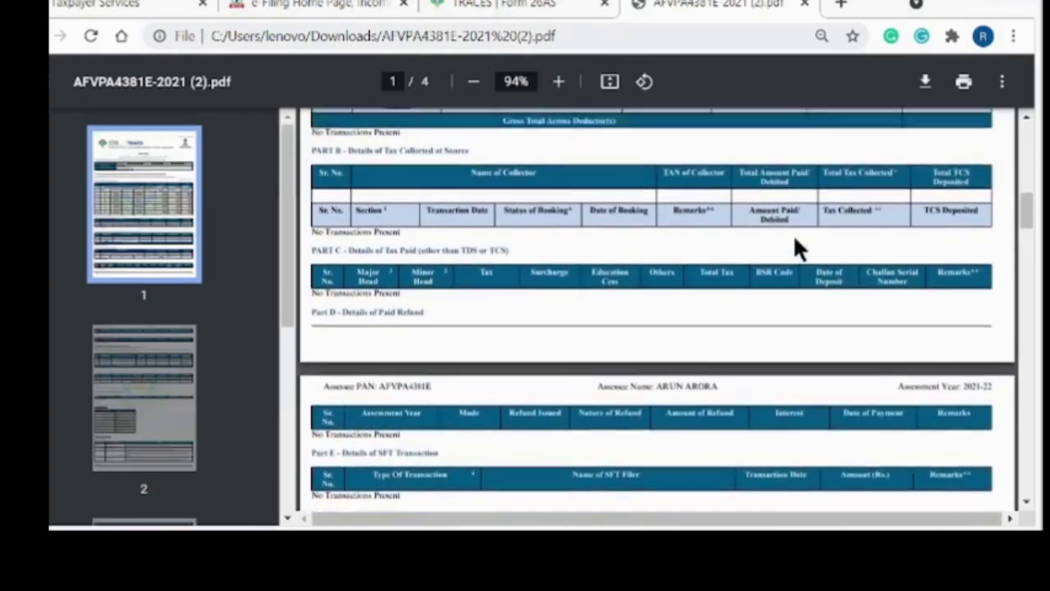
scroll(792, 233, up, 8)
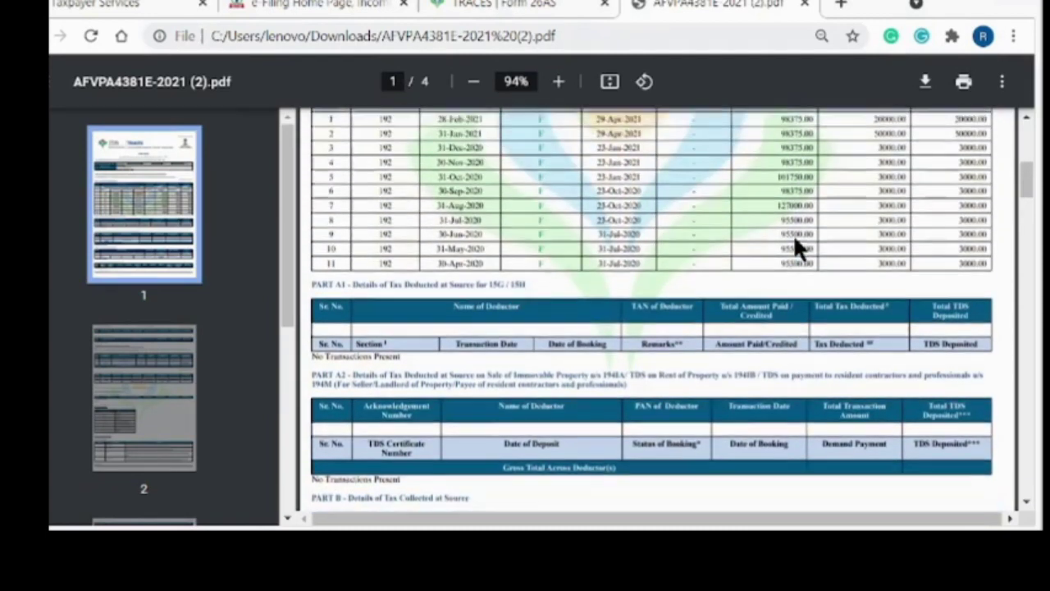
scroll(792, 234, up, 2)
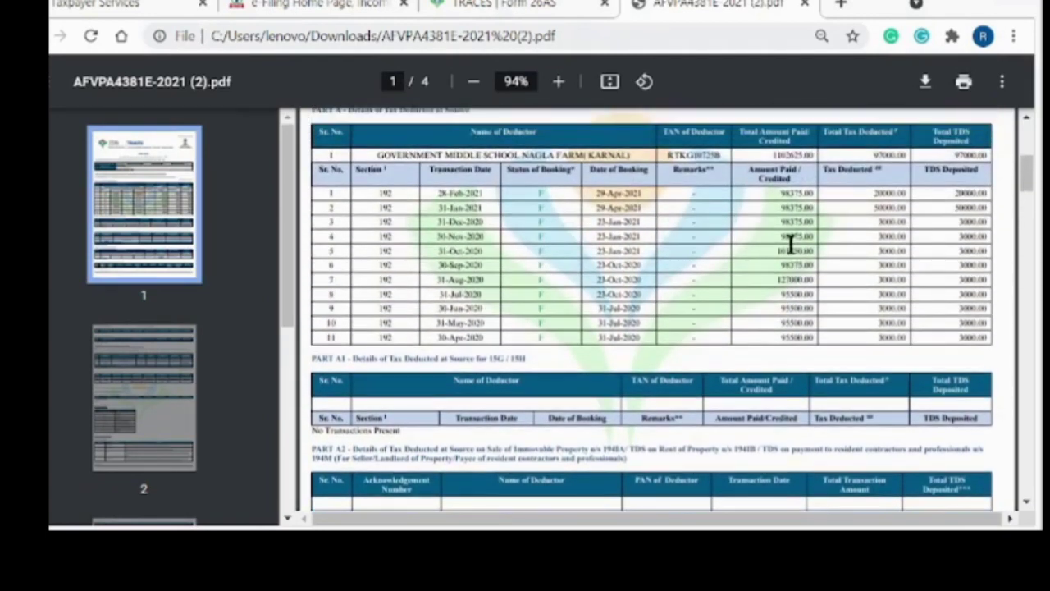